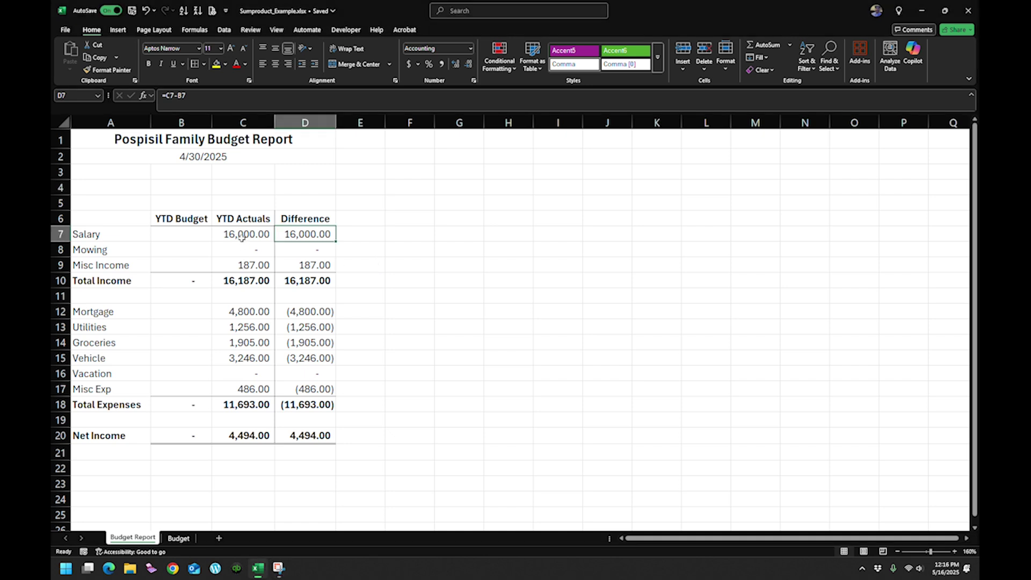
- Highlight the income actuals and the empty YTD Budget cells, then switch to the Budget sheet
drag(246, 237, 251, 265)
drag(203, 235, 203, 265)
click(205, 322)
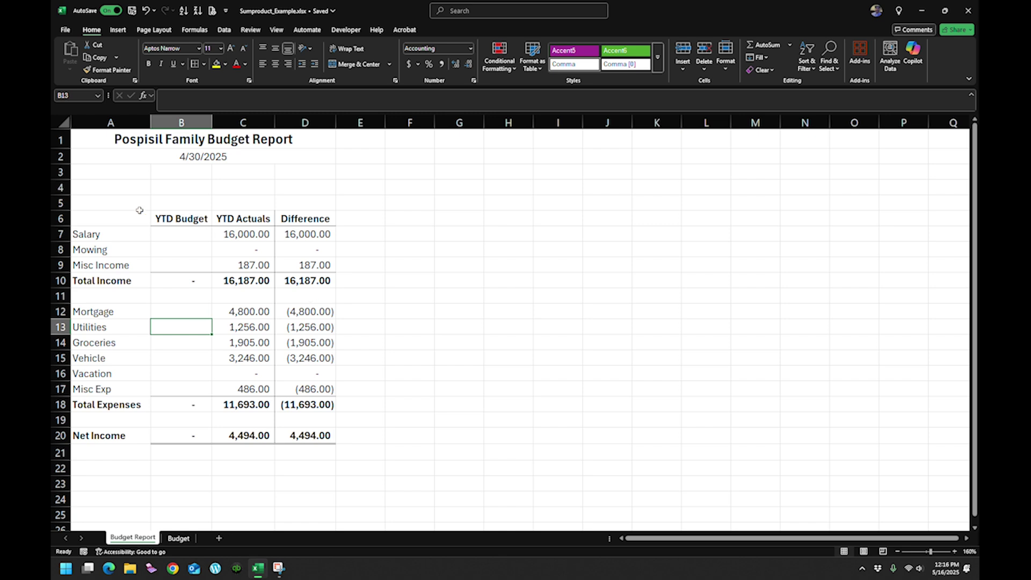
click(158, 224)
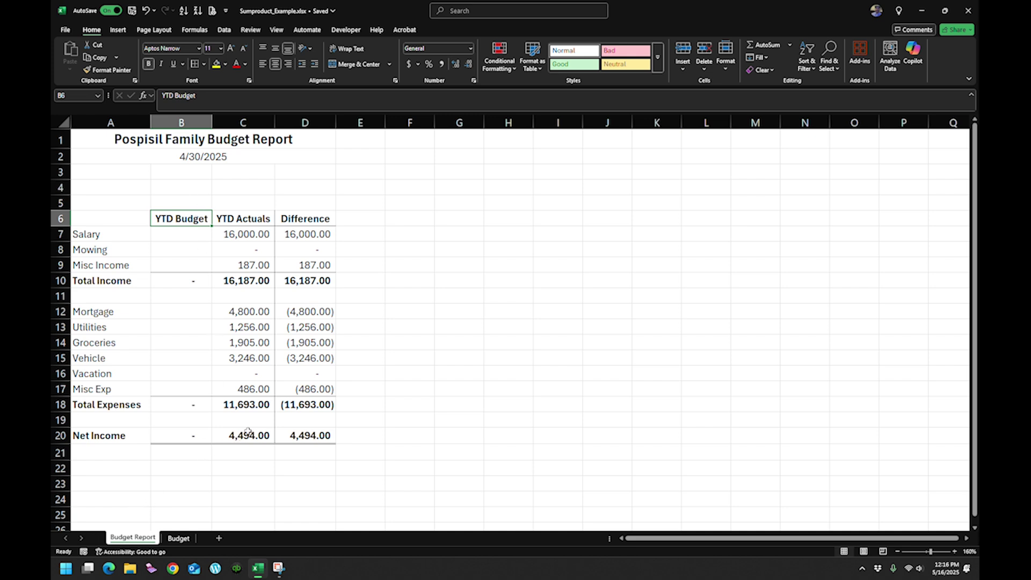
click(360, 141)
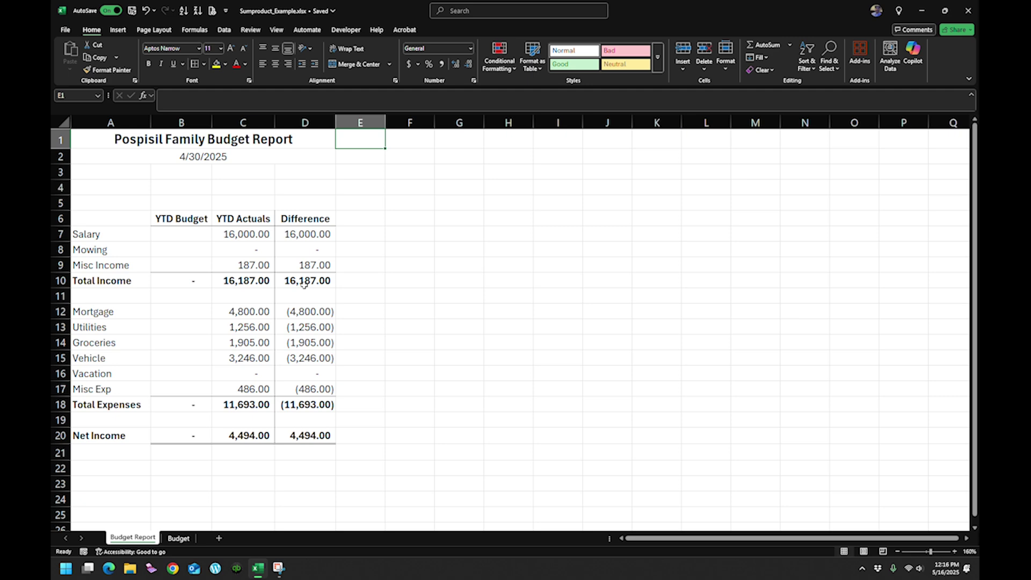
click(177, 539)
click(210, 384)
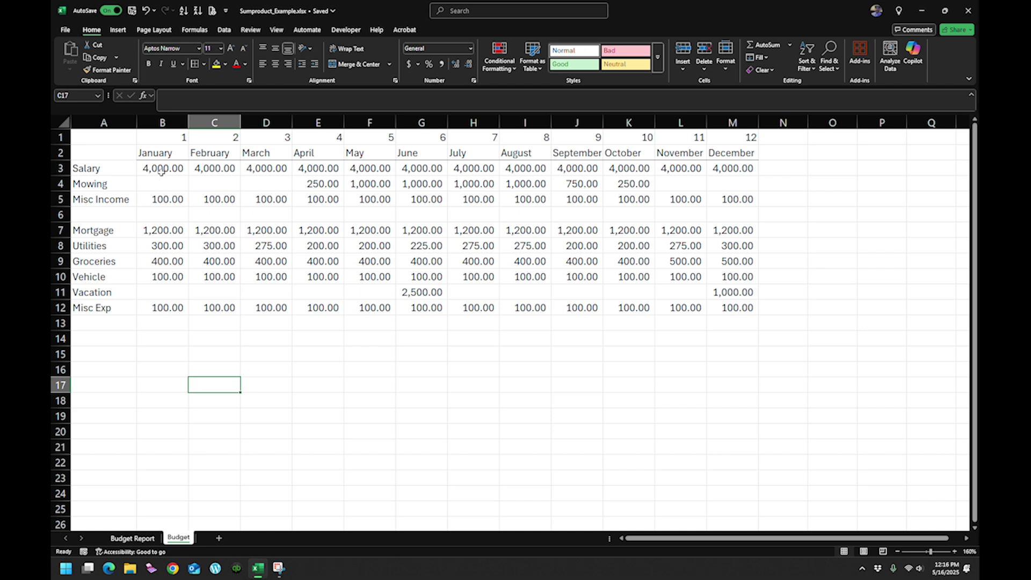
drag(170, 171, 591, 183)
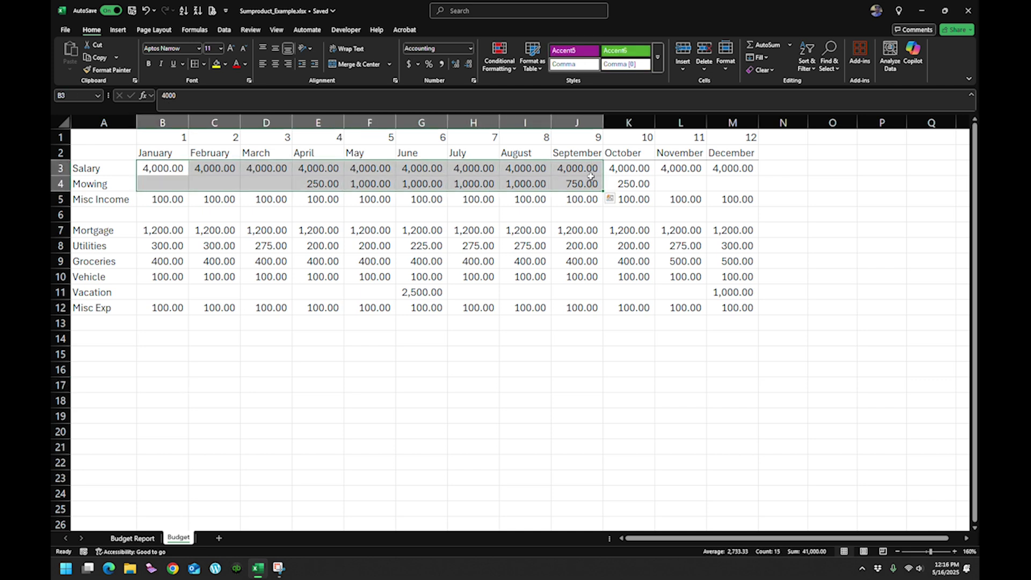
click(367, 261)
drag(164, 184, 250, 192)
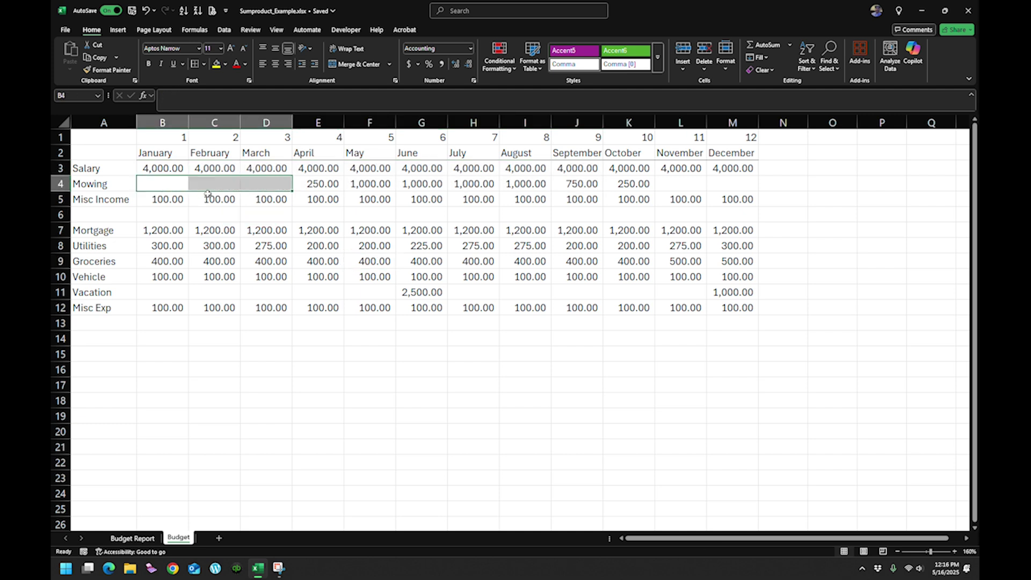
click(347, 186)
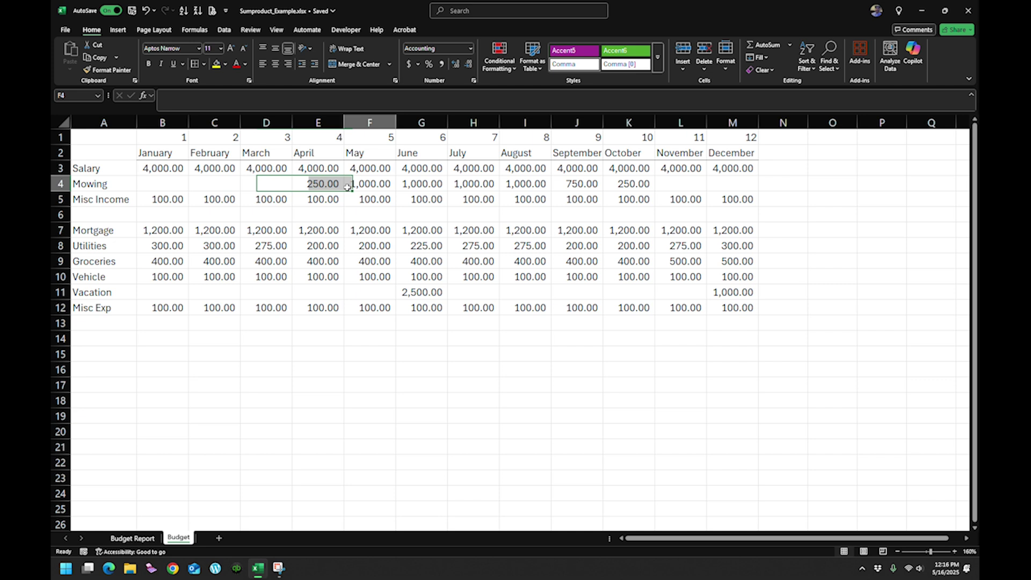
drag(347, 186, 562, 187)
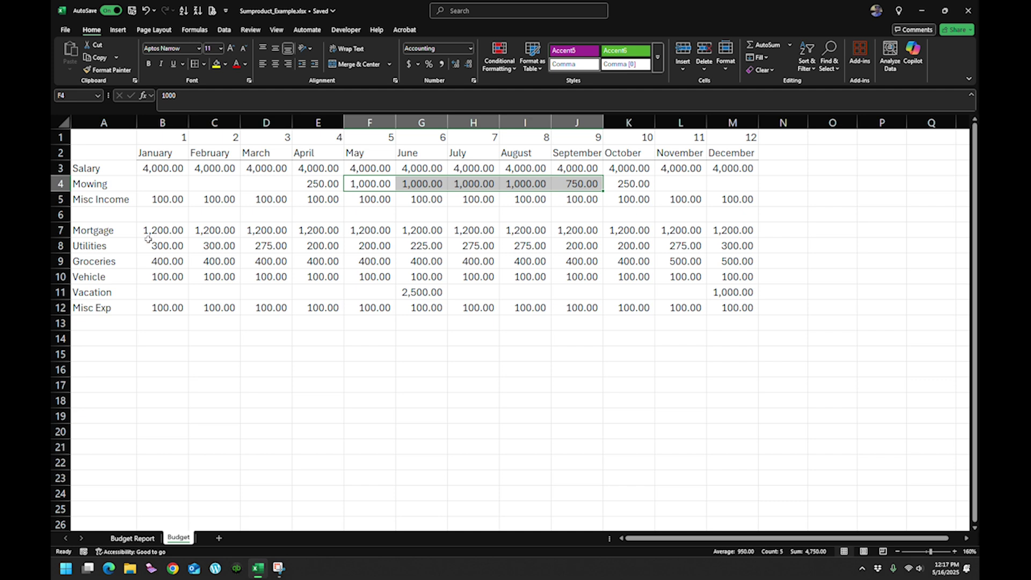
drag(153, 243, 525, 246)
drag(166, 263, 427, 273)
click(658, 266)
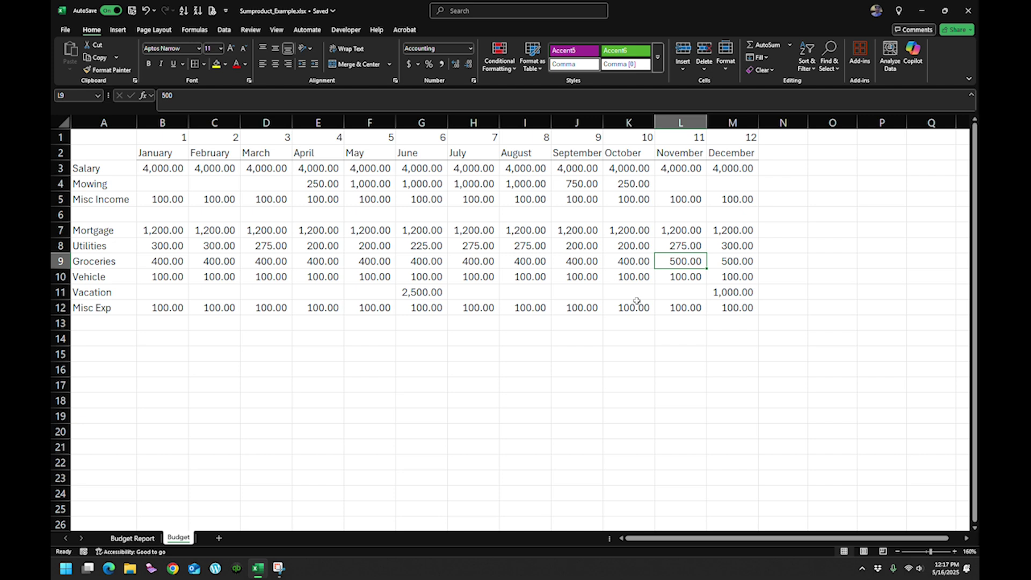
drag(158, 278, 255, 273)
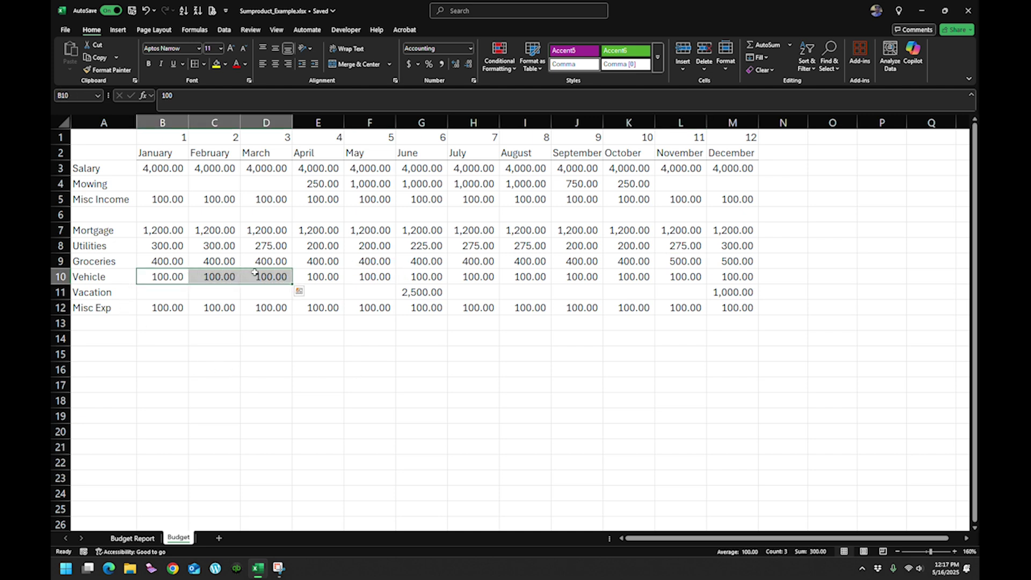
click(389, 289)
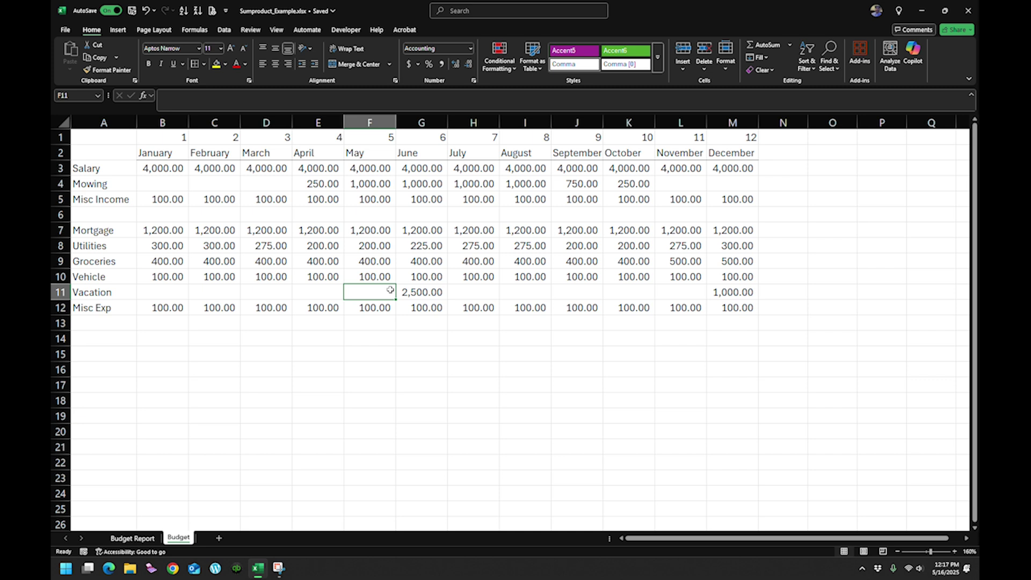
click(171, 294)
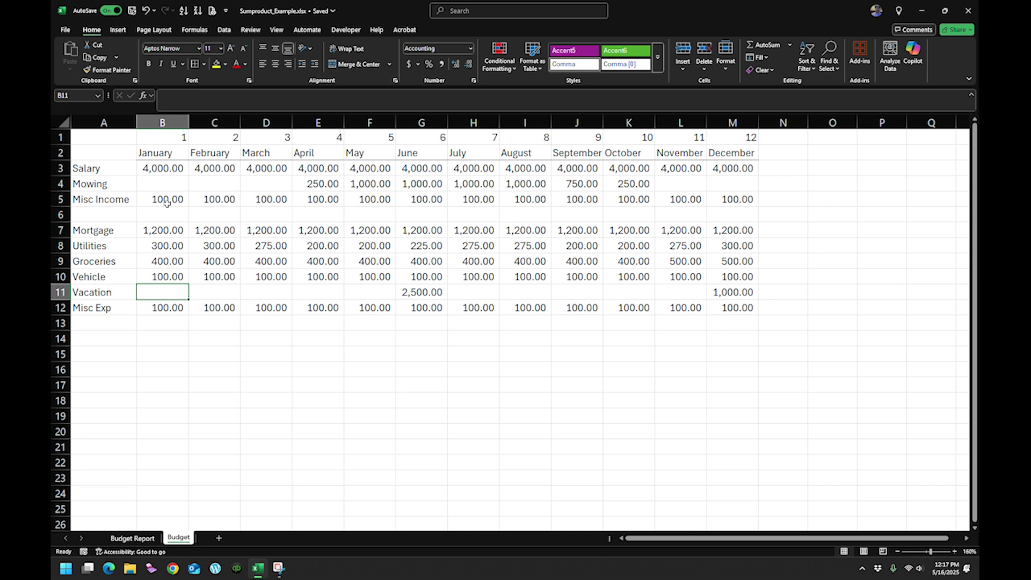
- Review the Budget sheet's month number 1 above January and the category names A3:A12
click(166, 138)
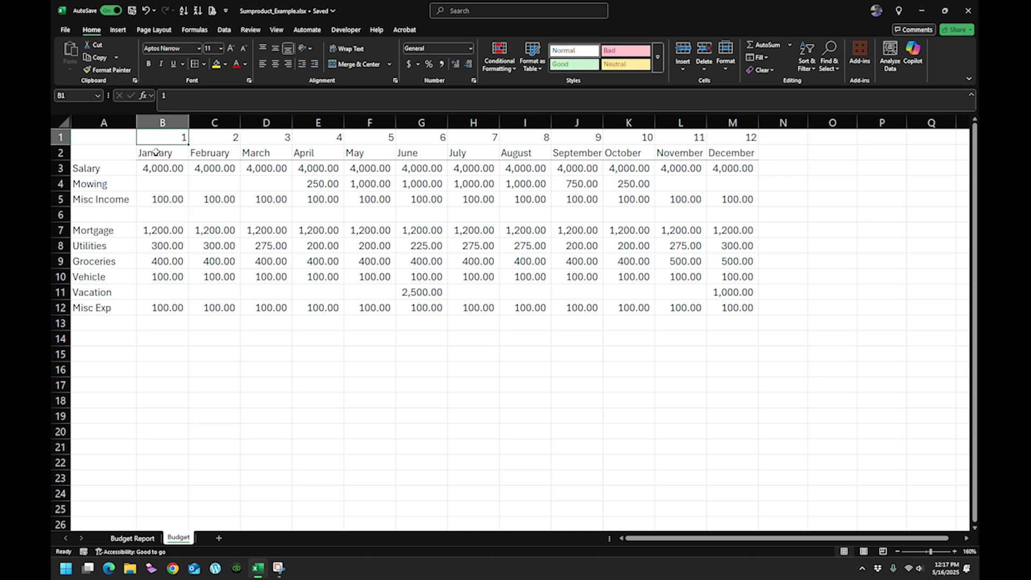
click(165, 152)
click(166, 139)
drag(96, 168, 97, 309)
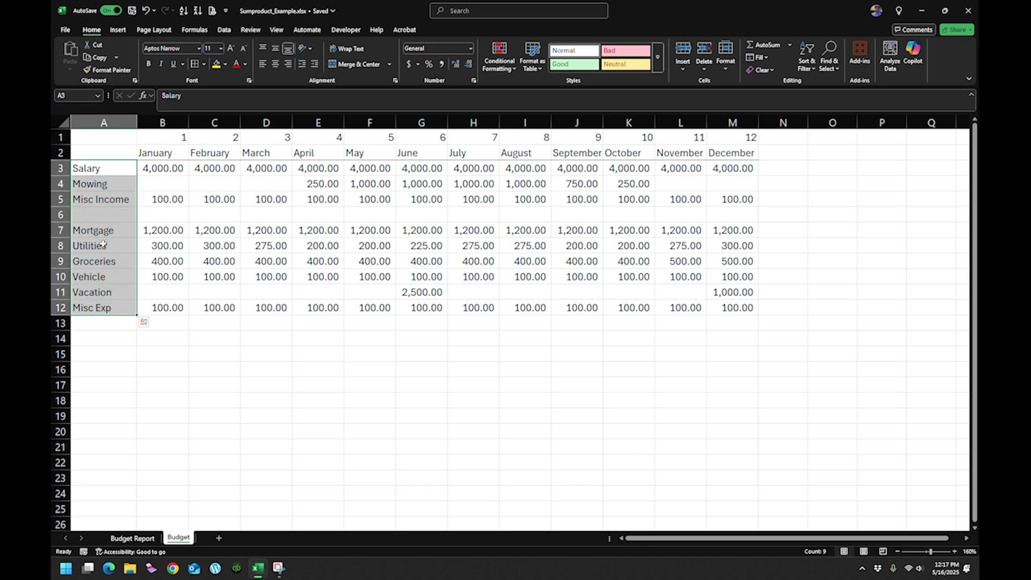
- On Budget Report, highlight the income and expense category names and select Salary's cell B7
click(134, 538)
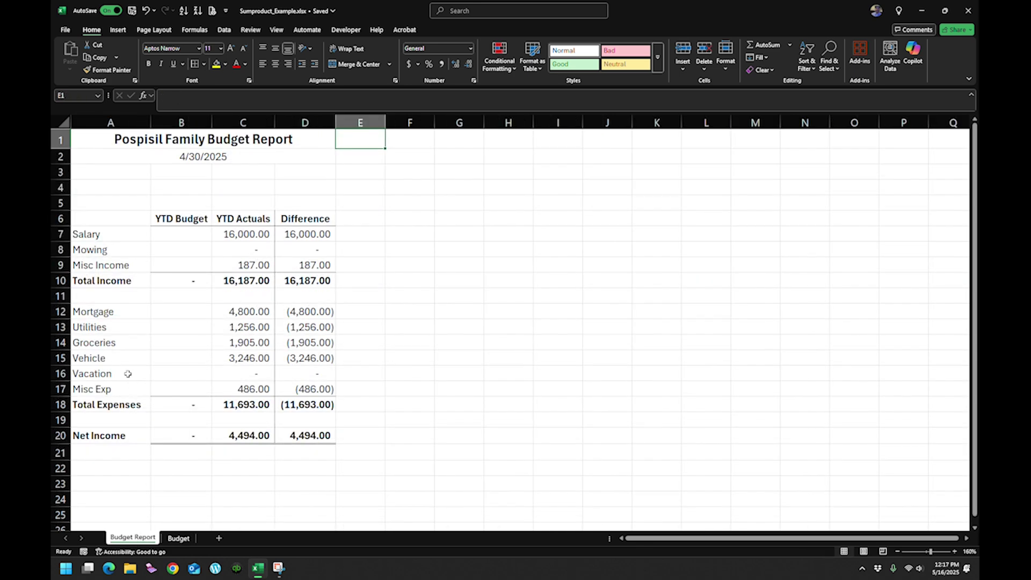
drag(102, 236, 101, 265)
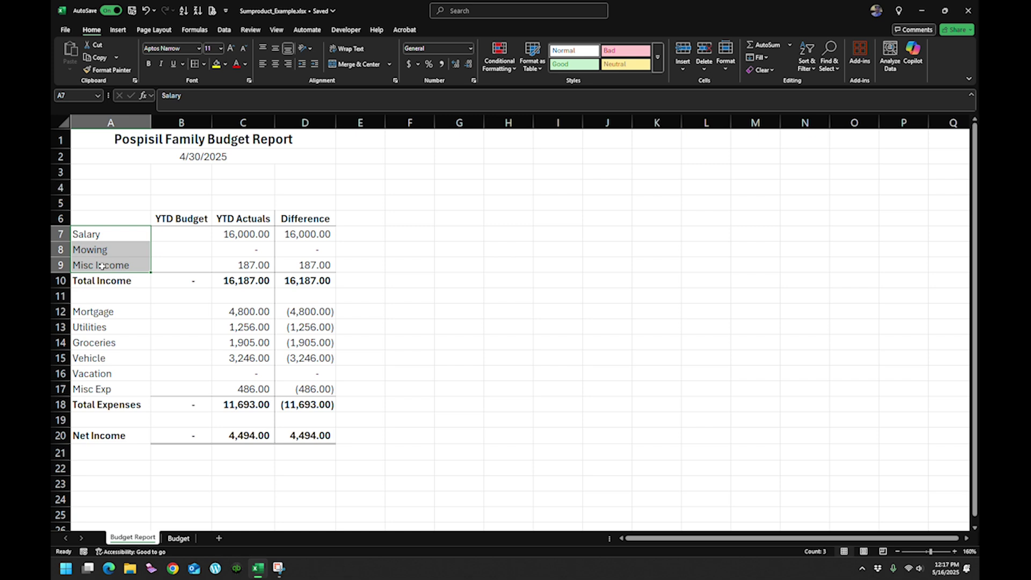
drag(102, 312, 108, 394)
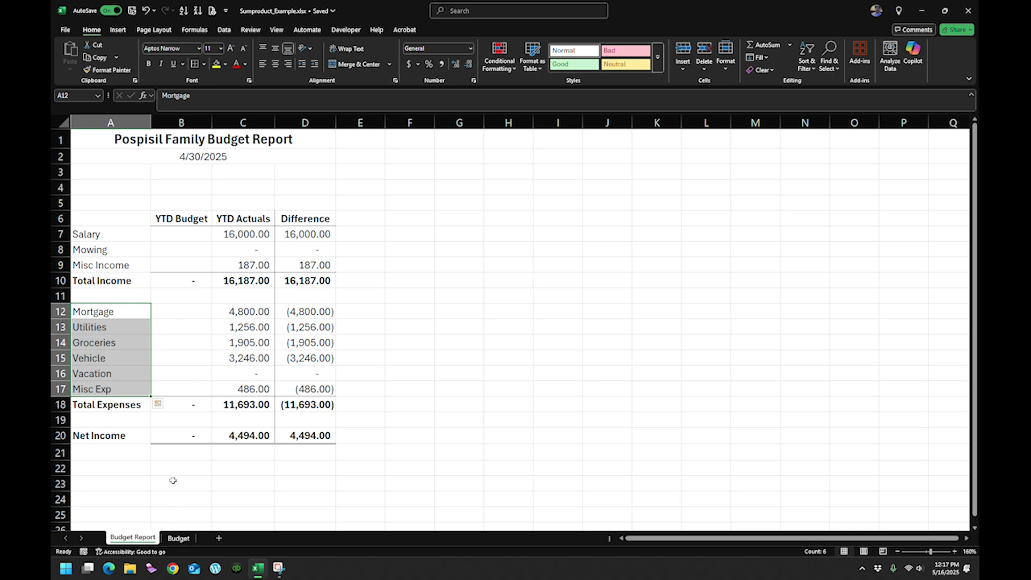
click(190, 233)
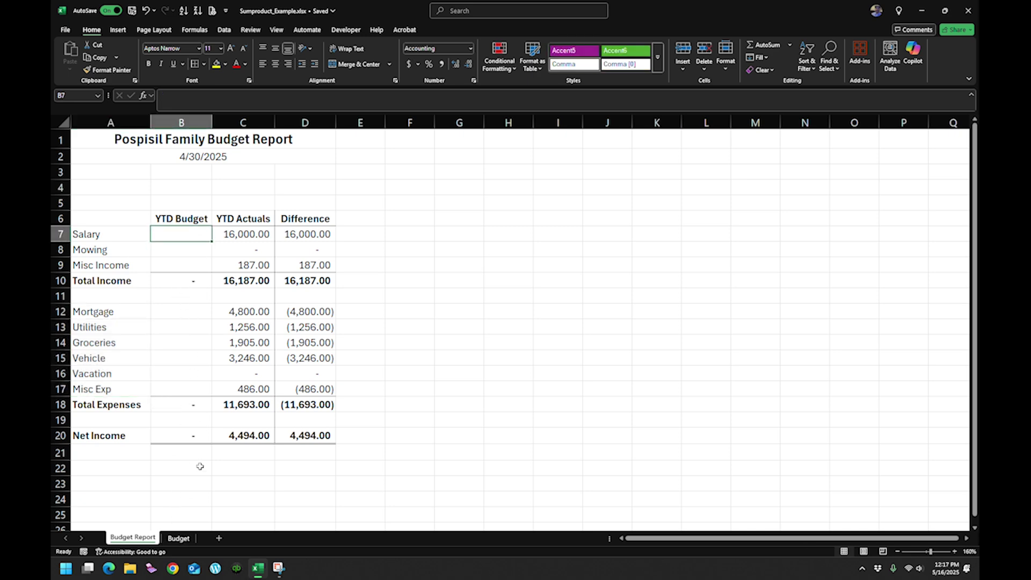
click(178, 537)
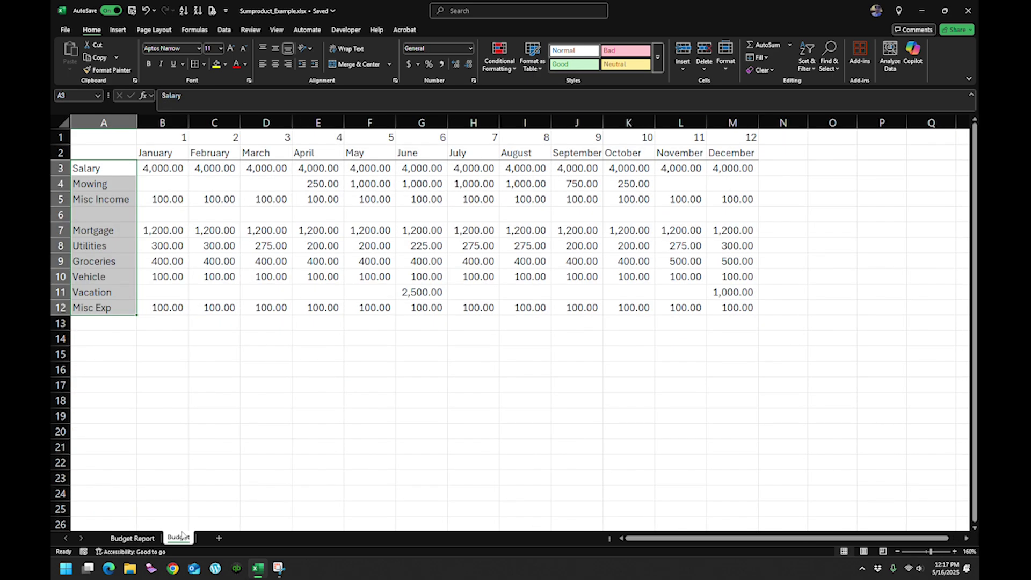
click(166, 168)
key(shift+Down)
key(shift+Down)
key(shift+Down)
key(shift+Down)
key(shift+Down)
key(shift+Down)
key(shift+Down)
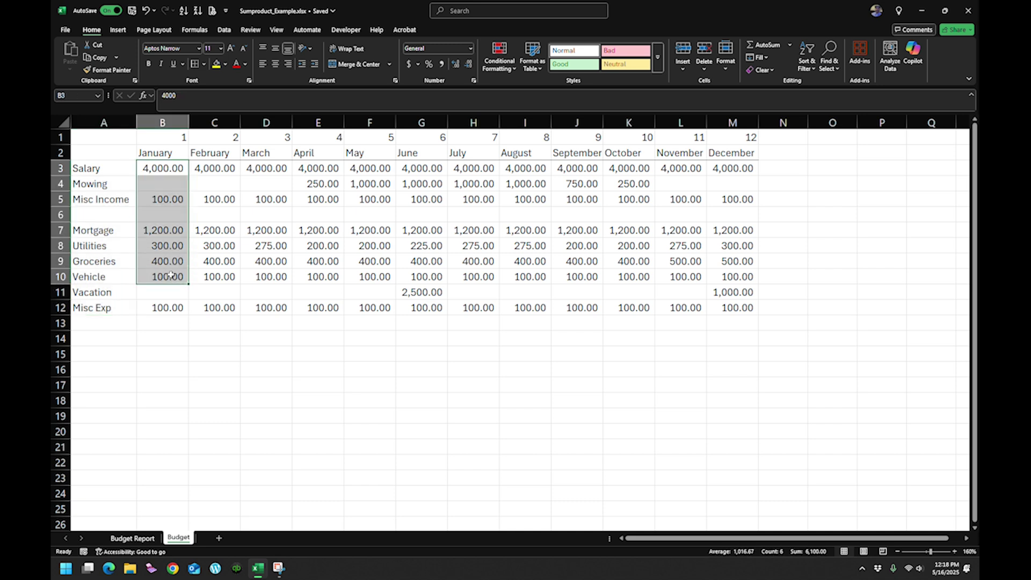
key(shift+Up)
key(shift+Up)
key(shift+Up)
key(shift+Up)
drag(172, 165, 313, 172)
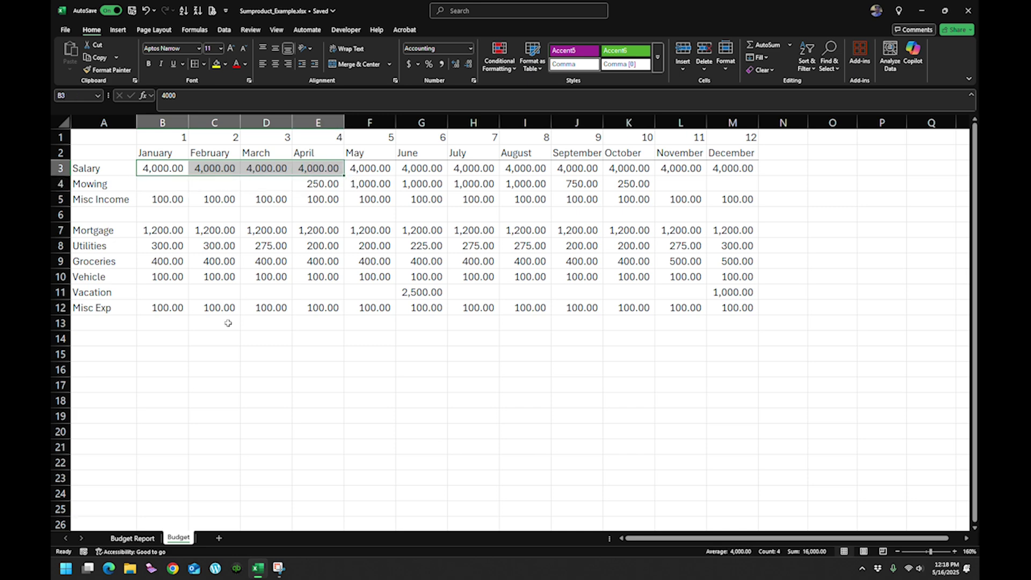
click(134, 539)
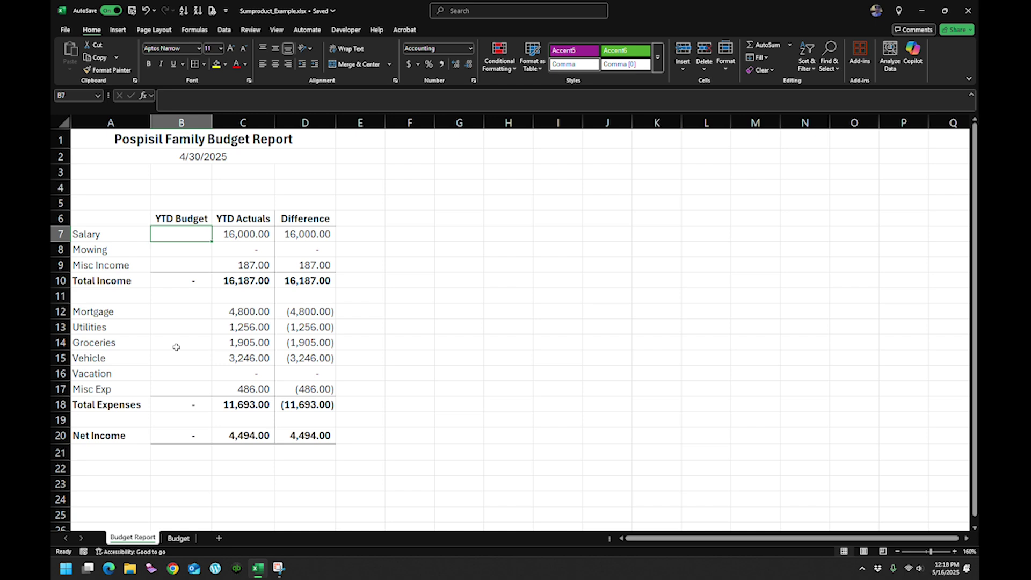
click(182, 249)
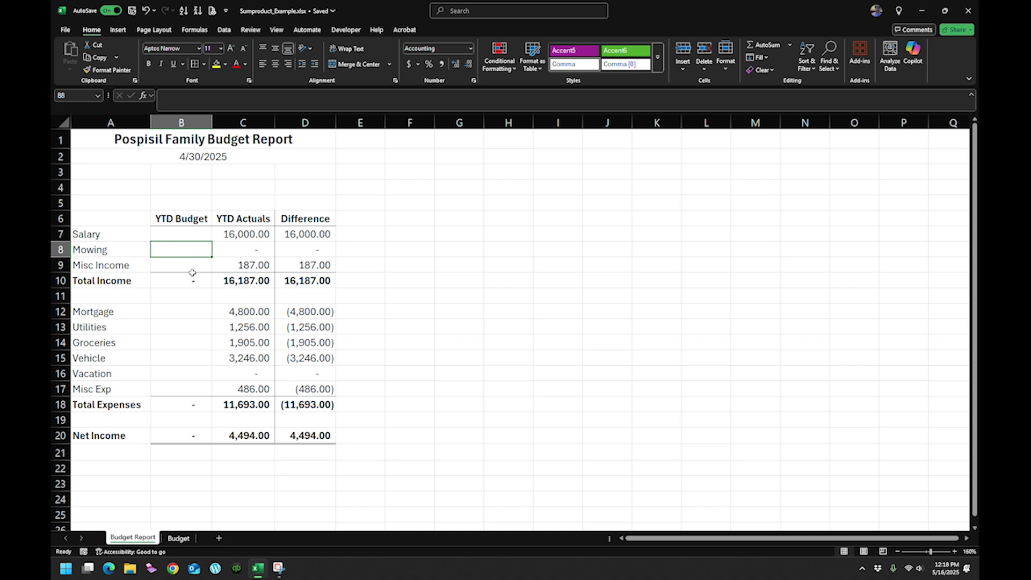
click(184, 233)
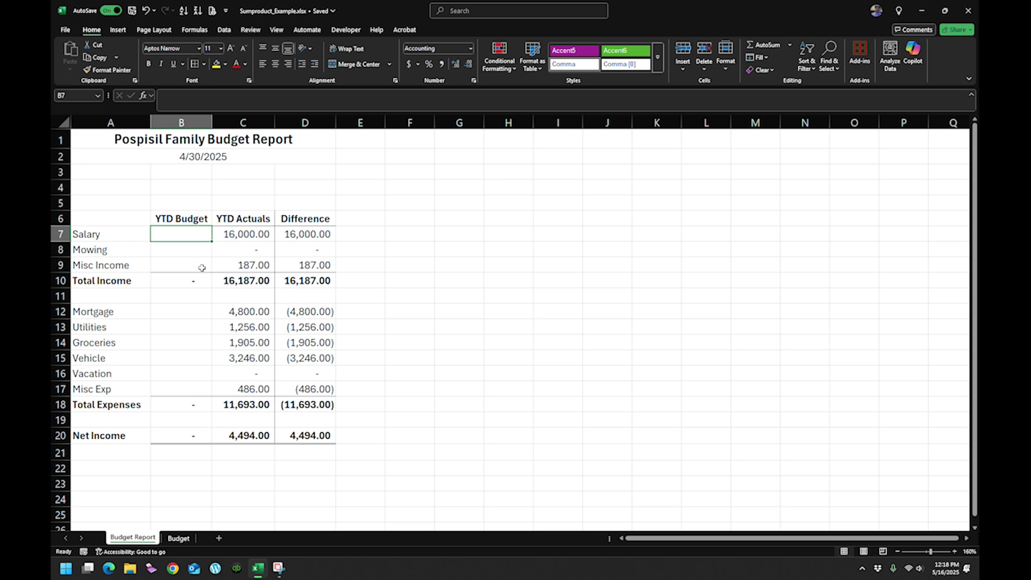
click(178, 537)
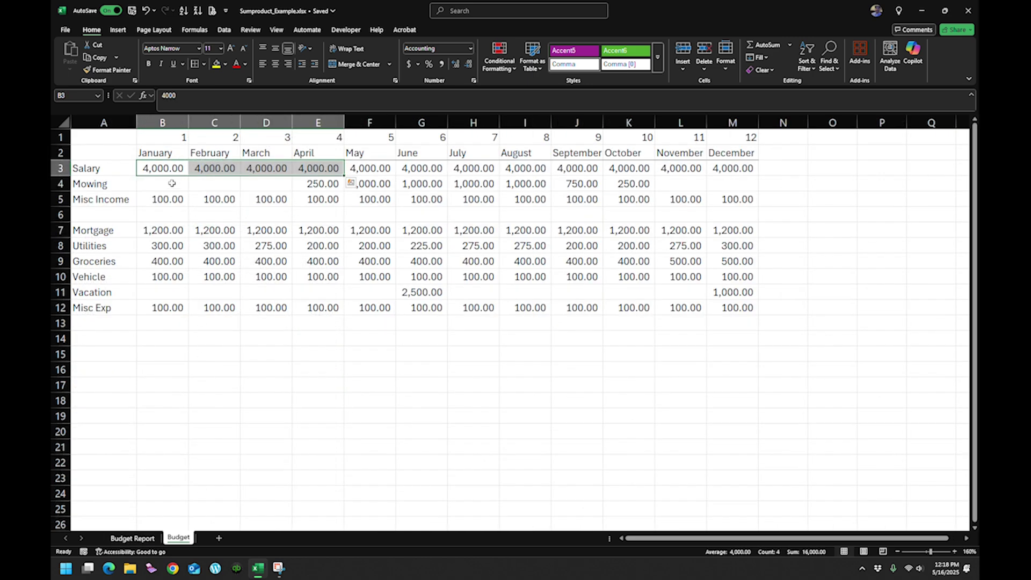
drag(172, 169, 186, 325)
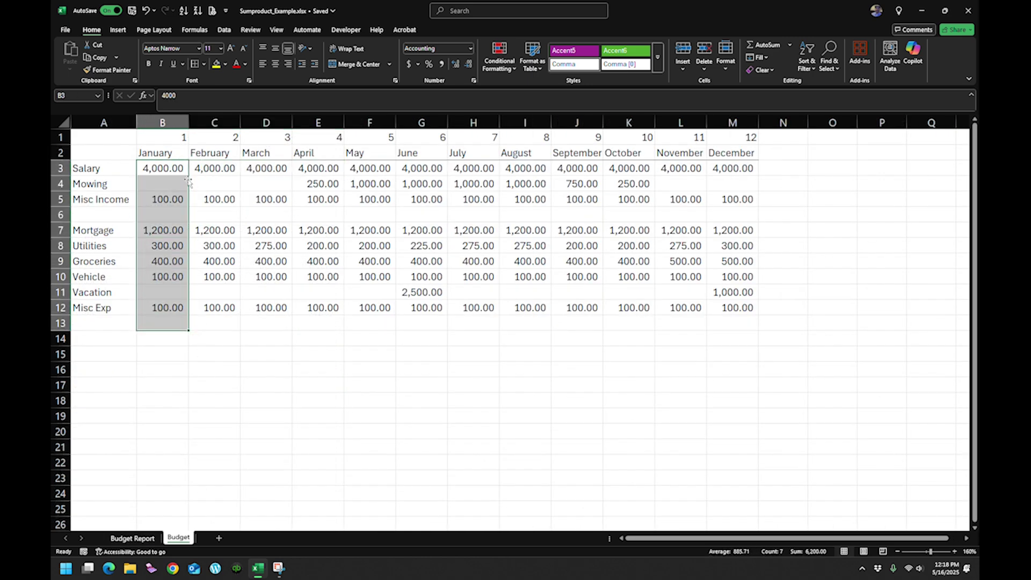
drag(189, 182, 292, 316)
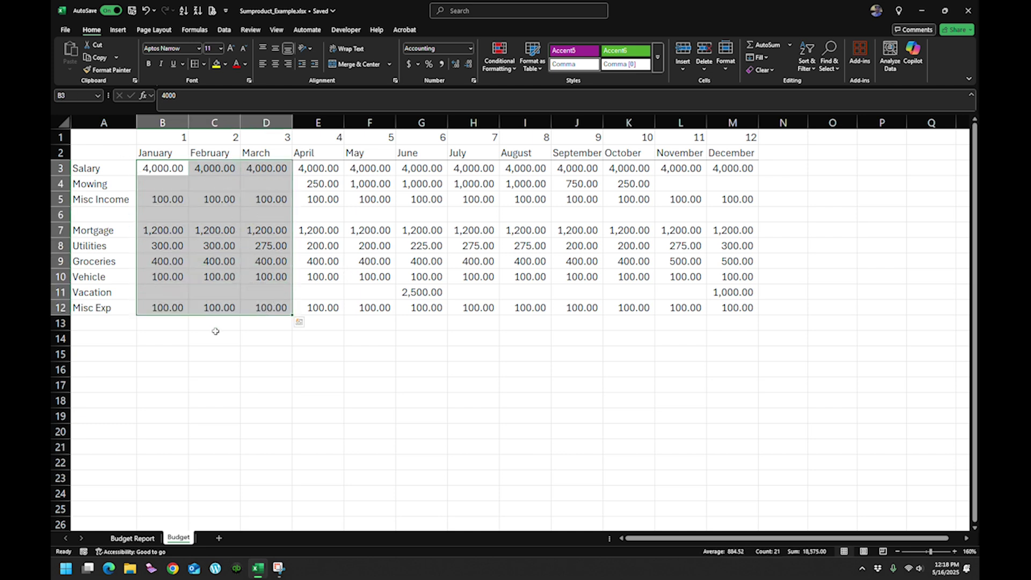
click(142, 539)
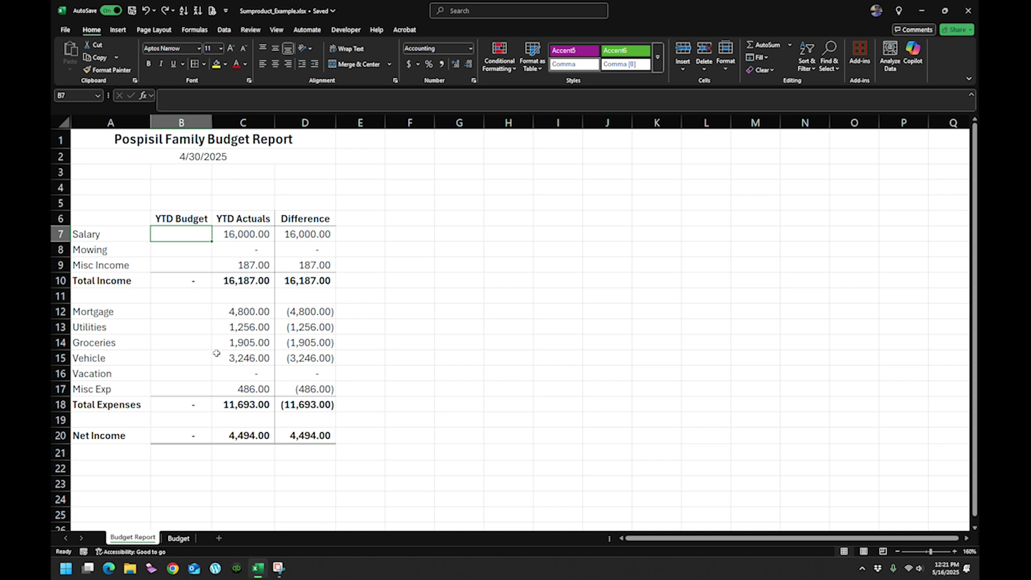
- Type =sumproduct(( into Salary's YTD Budget cell B7
text(=sum)
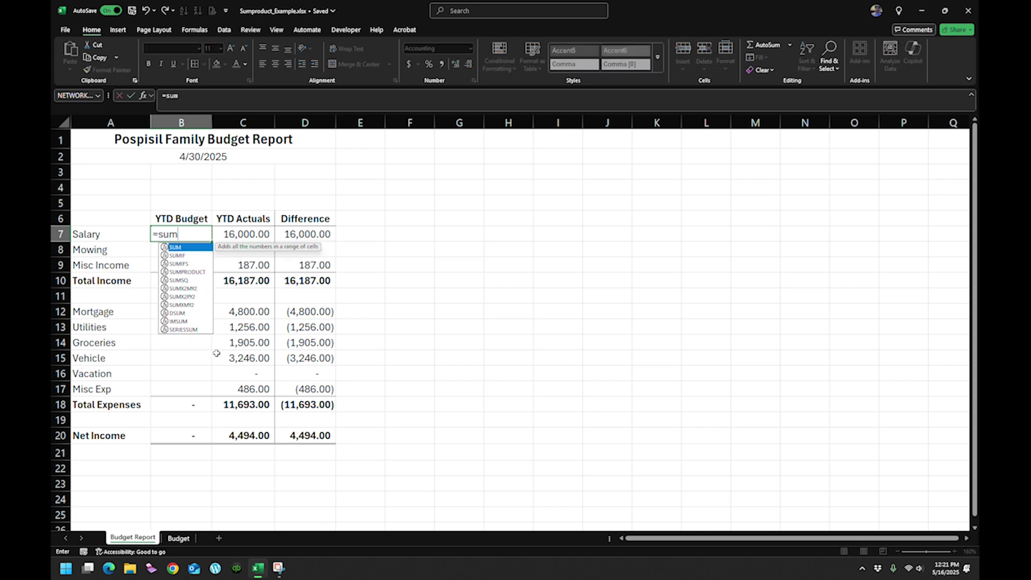
text(product(()
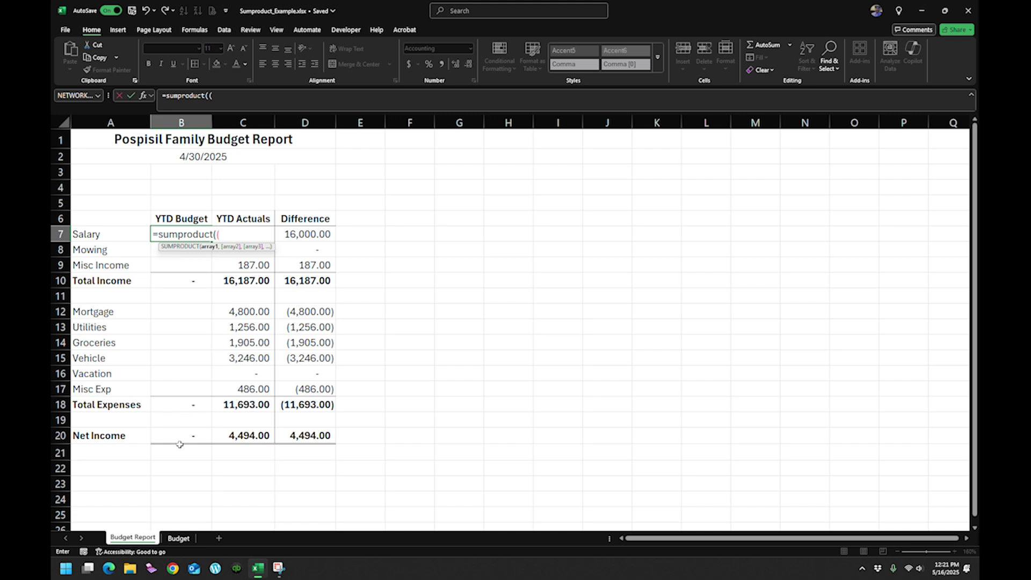
- Add Budget!$B$3:$M$12 times a comparison of Budget!$A$3:$A$12 to the formula
click(179, 538)
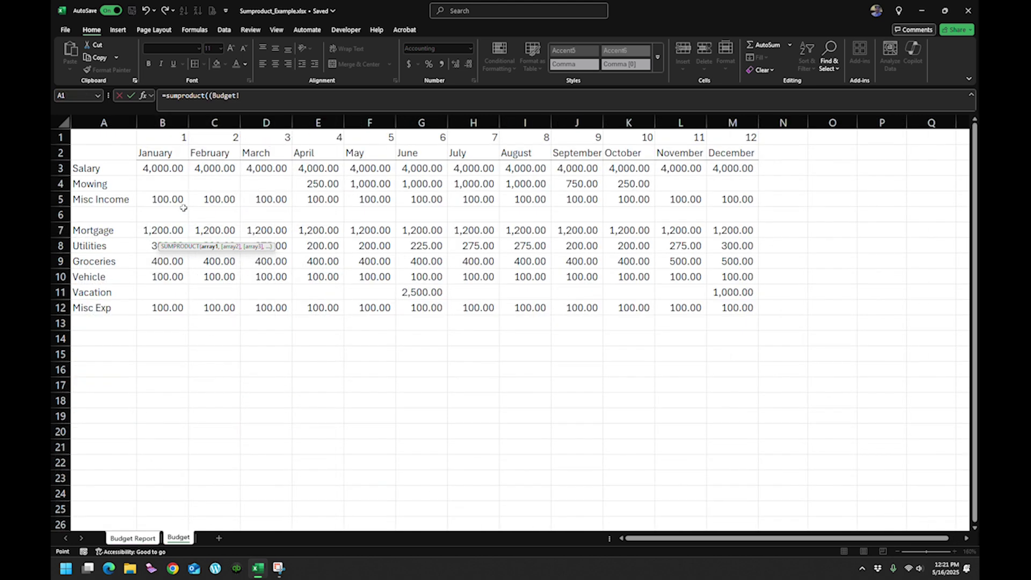
drag(173, 168, 713, 308)
key(F4)
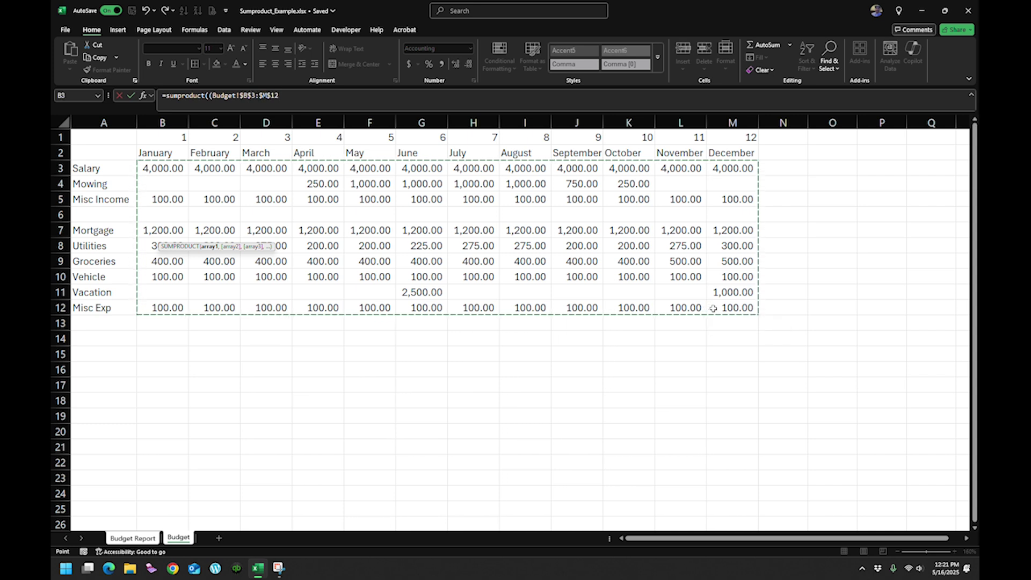
text()*()
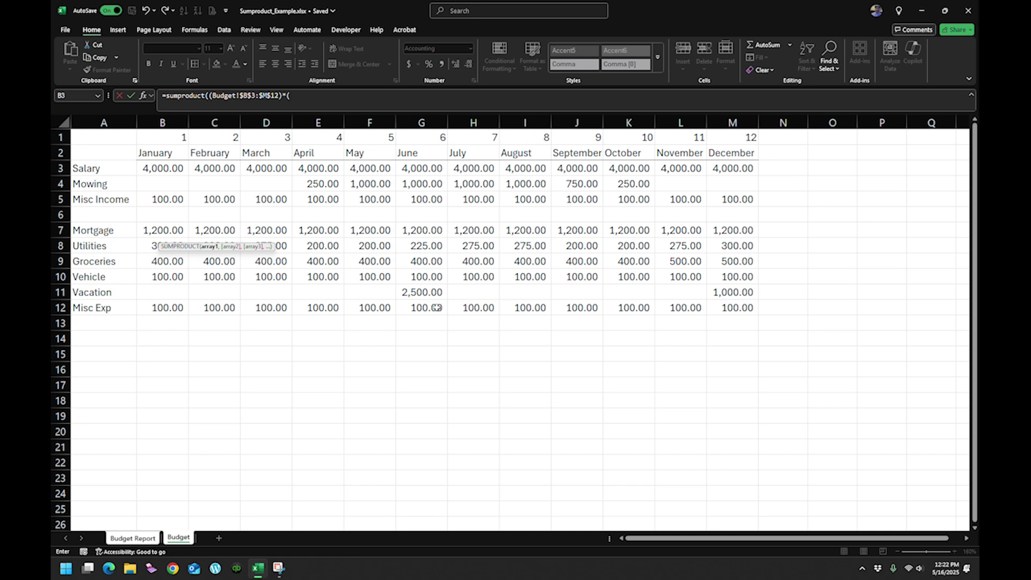
drag(127, 164, 123, 308)
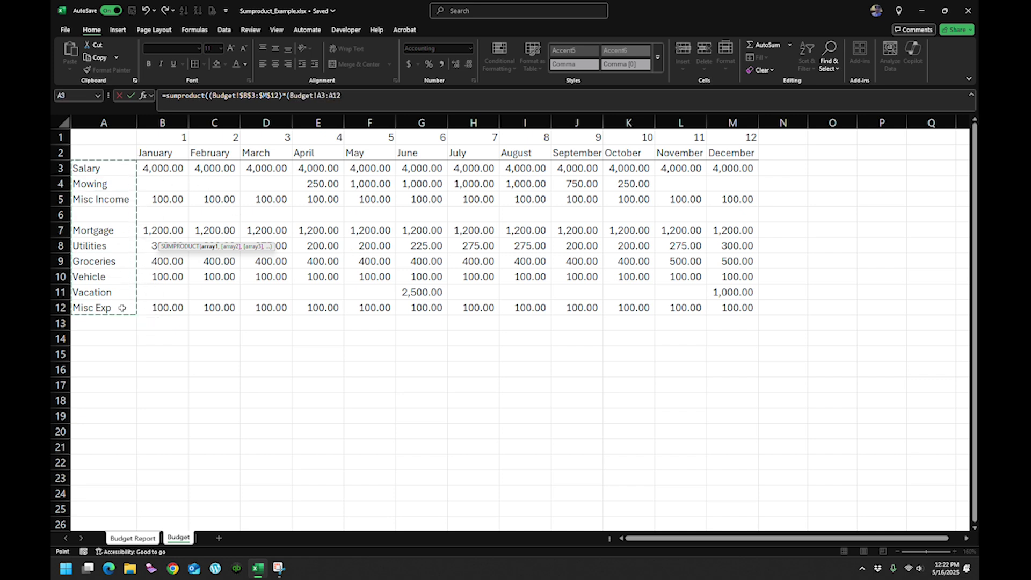
key(F4)
text(=)
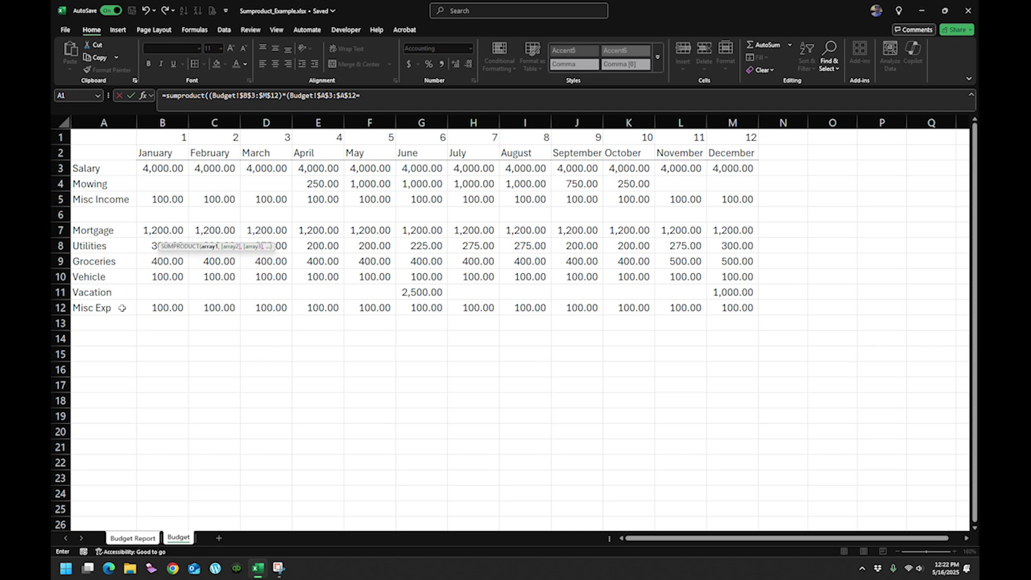
- Compare the categories against 'Budget Report'!A7 and open the next factor with )*(
click(144, 538)
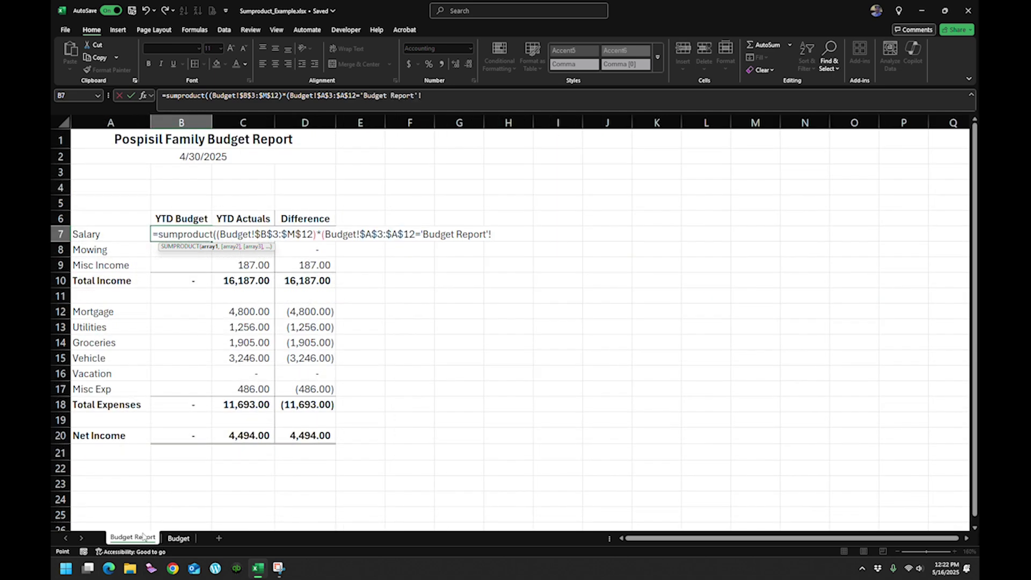
click(106, 232)
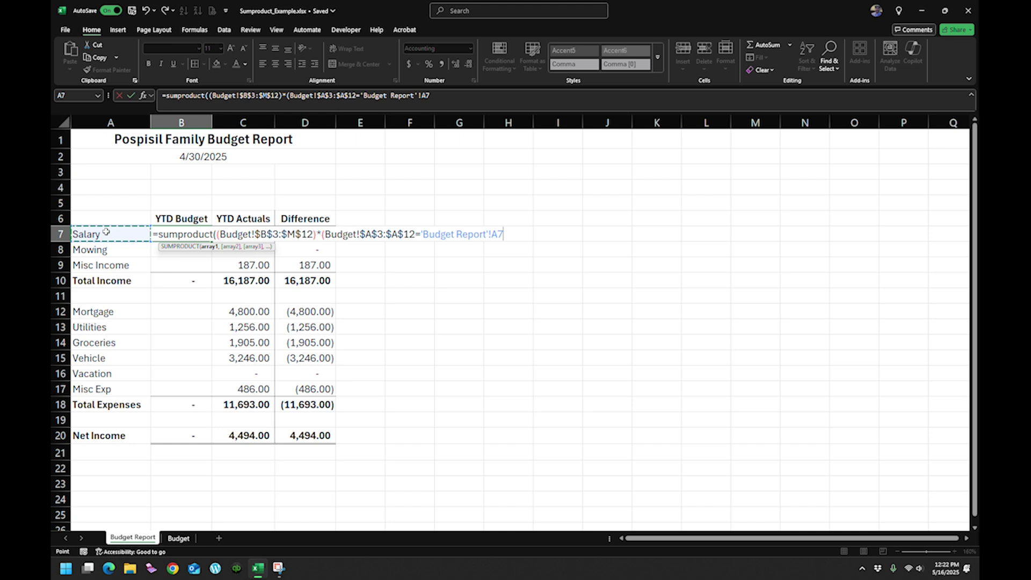
text()*()
- Add the absolute Budget month numbers $B$1:$M$1 followed by <=month(
click(178, 537)
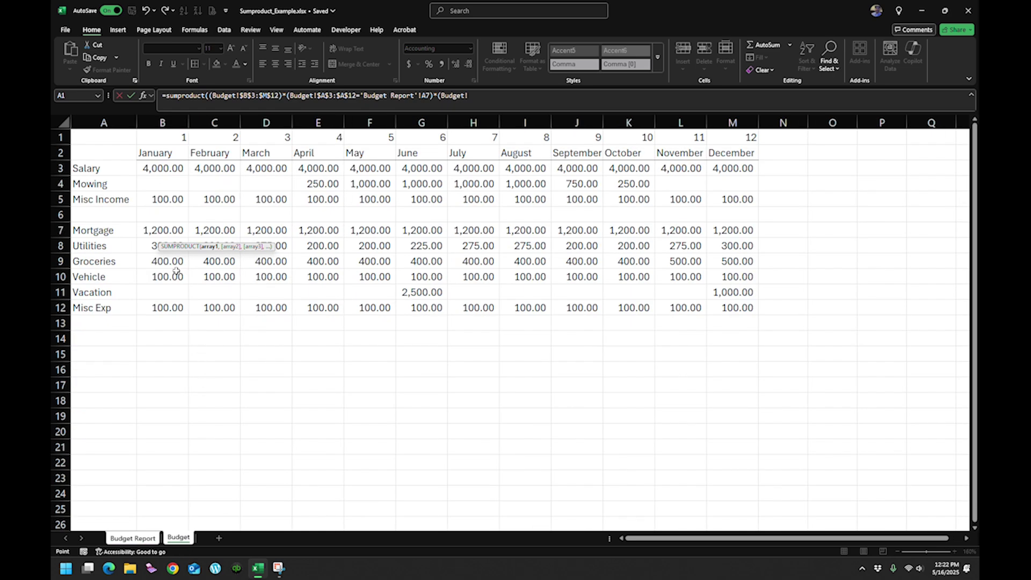
drag(178, 137, 720, 132)
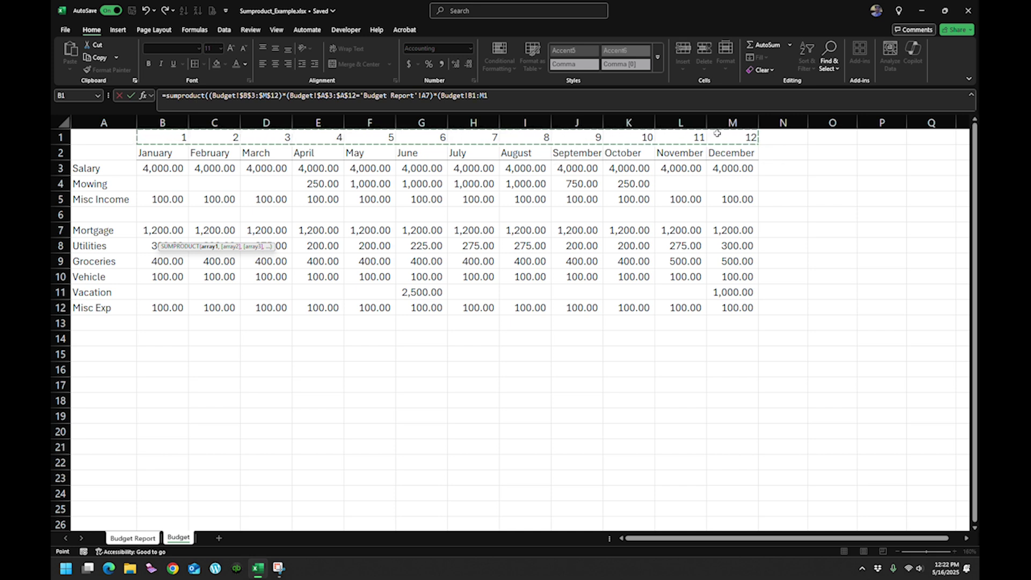
key(F4)
text(<)
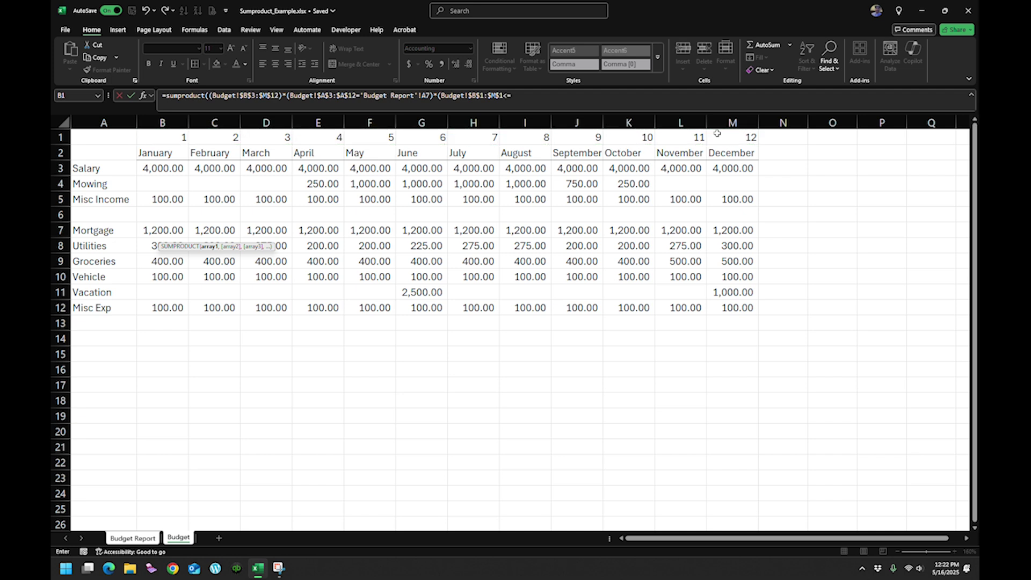
text(=month()
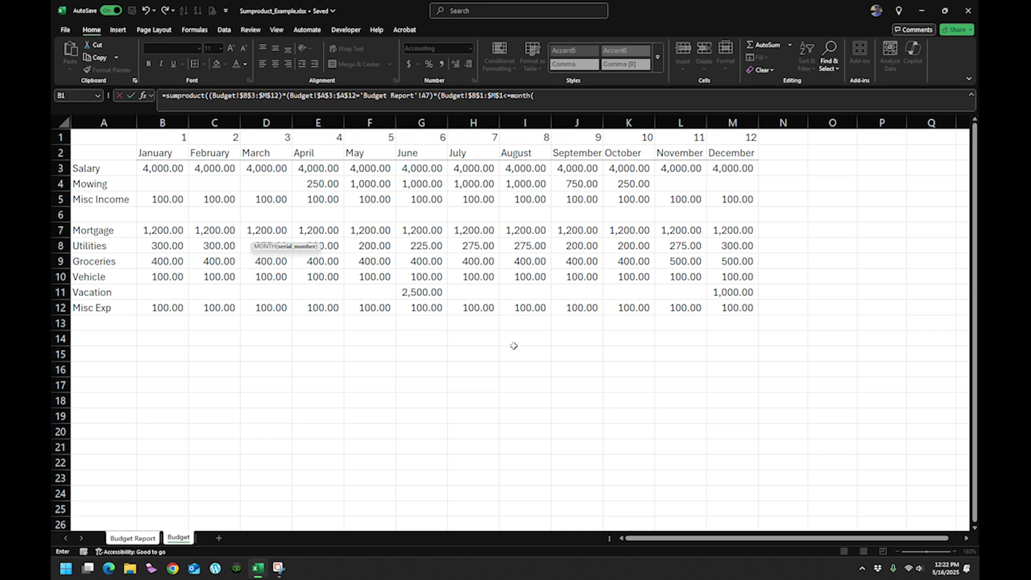
- Complete the formula with MONTH('Budget Report'!$A$2) and closing parentheses, so Salary shows 16,000.00
click(119, 536)
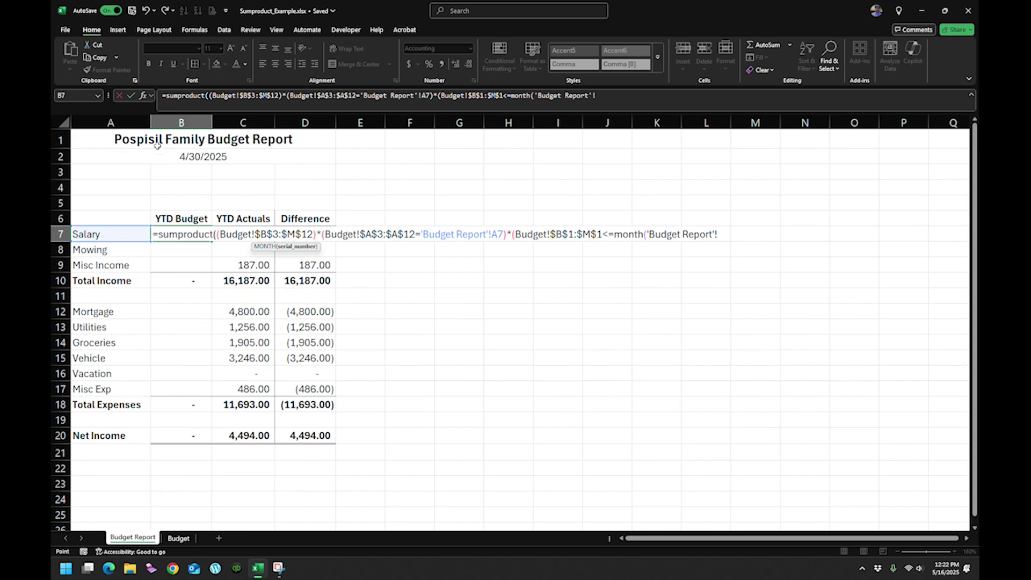
click(122, 153)
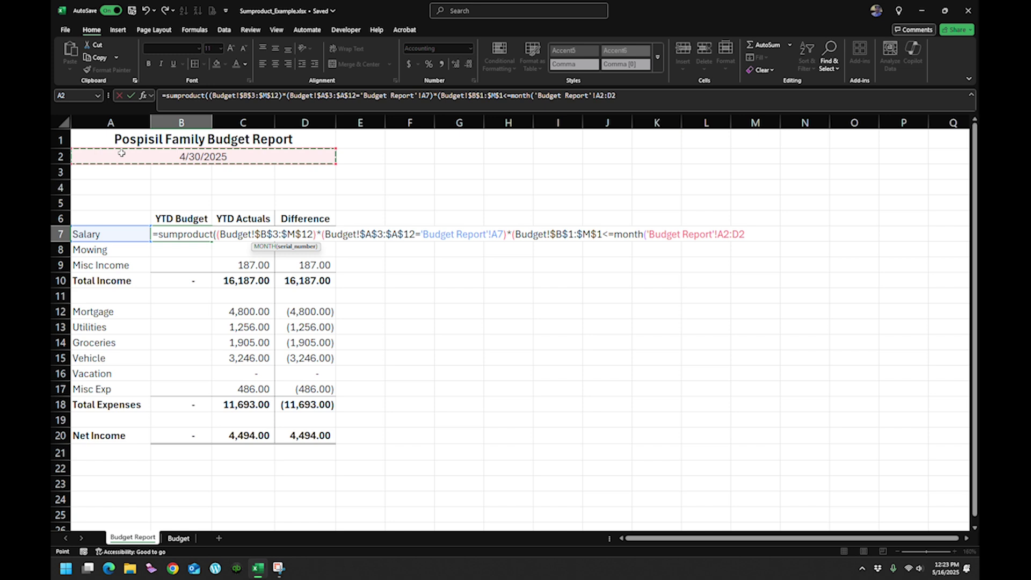
drag(615, 96, 605, 96)
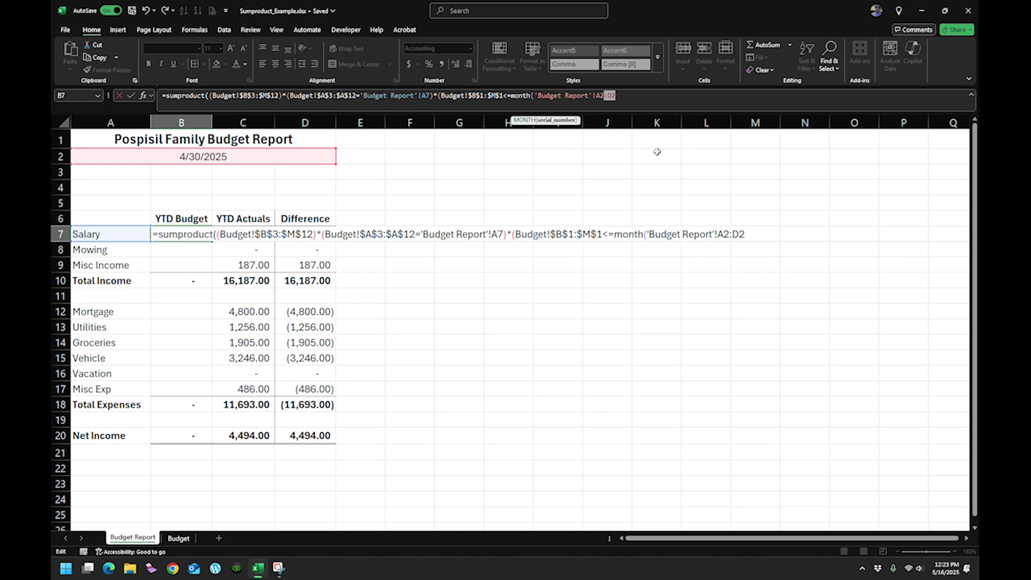
key(BackSpace)
key(F4)
key(Right)
click(596, 98)
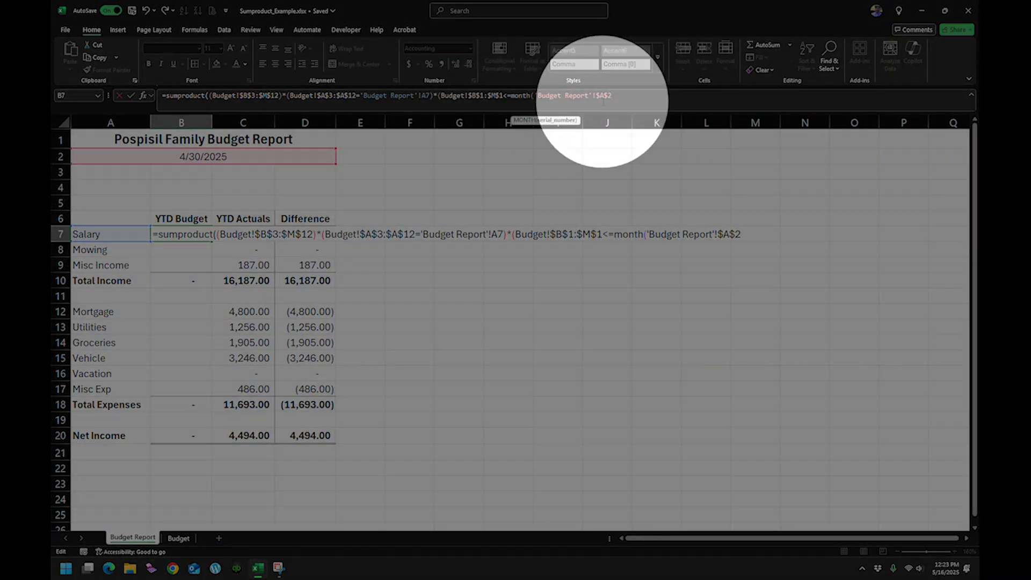
text())
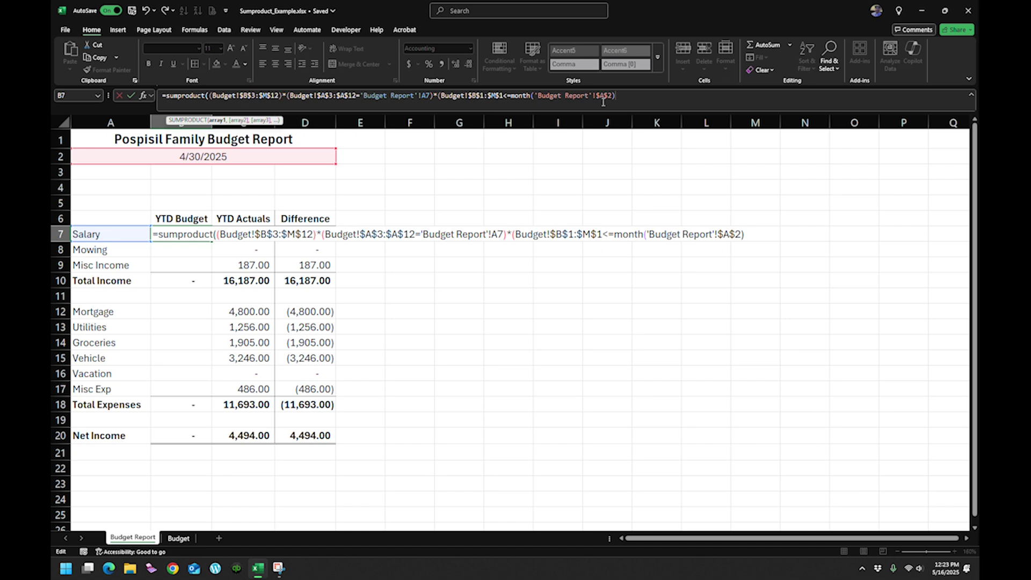
text())
key(Return)
key(Return)
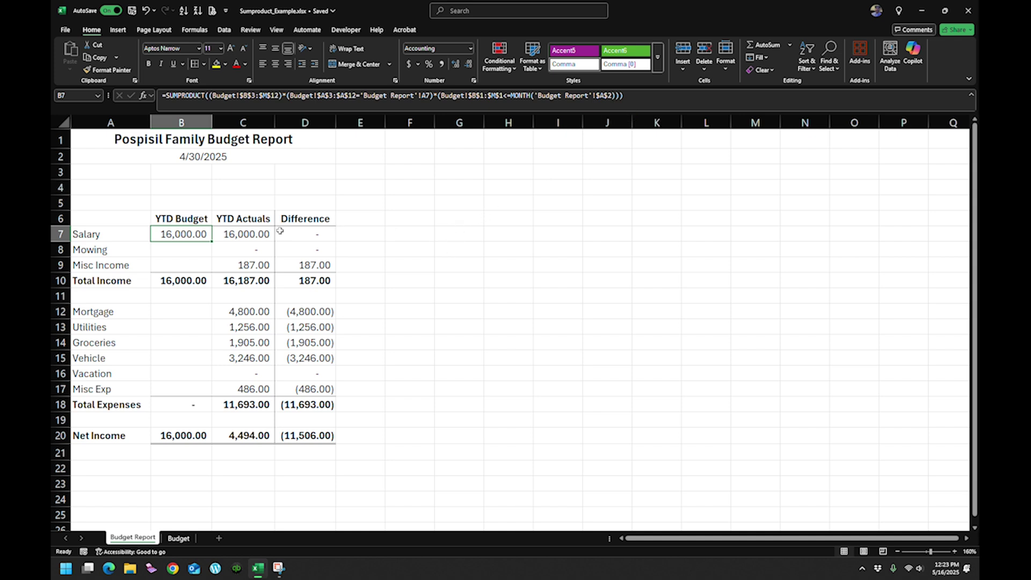
- Test report dates 3/31/2025 and 11/14/1945 in A2
click(220, 151)
text(3/)
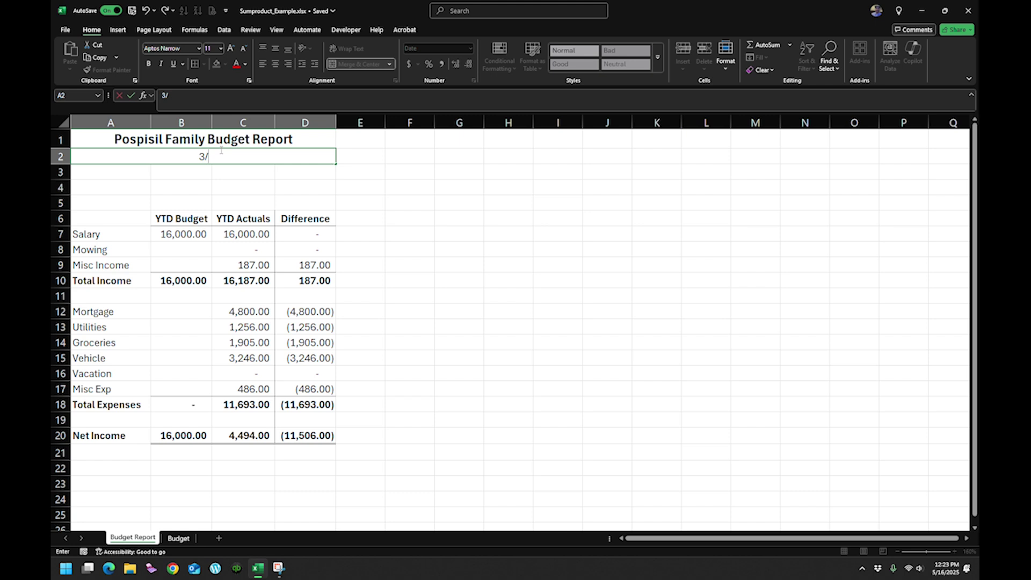
text(31/2025)
key(Return)
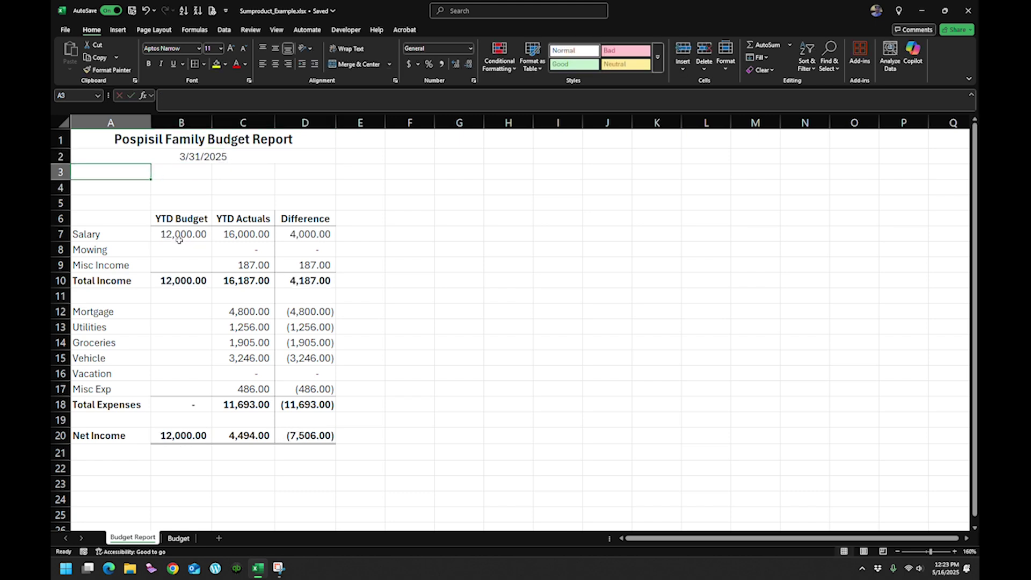
click(204, 154)
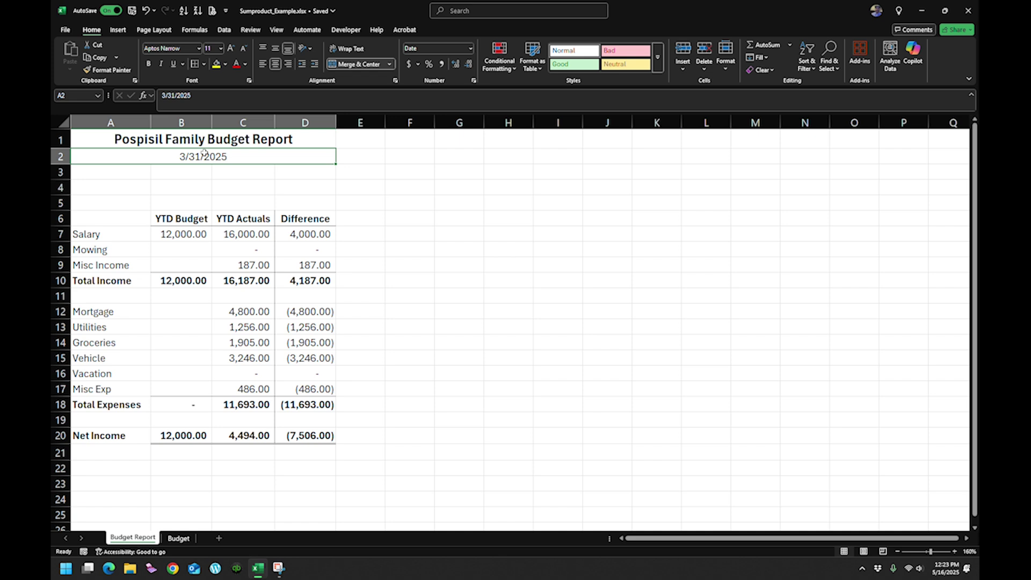
text(11)
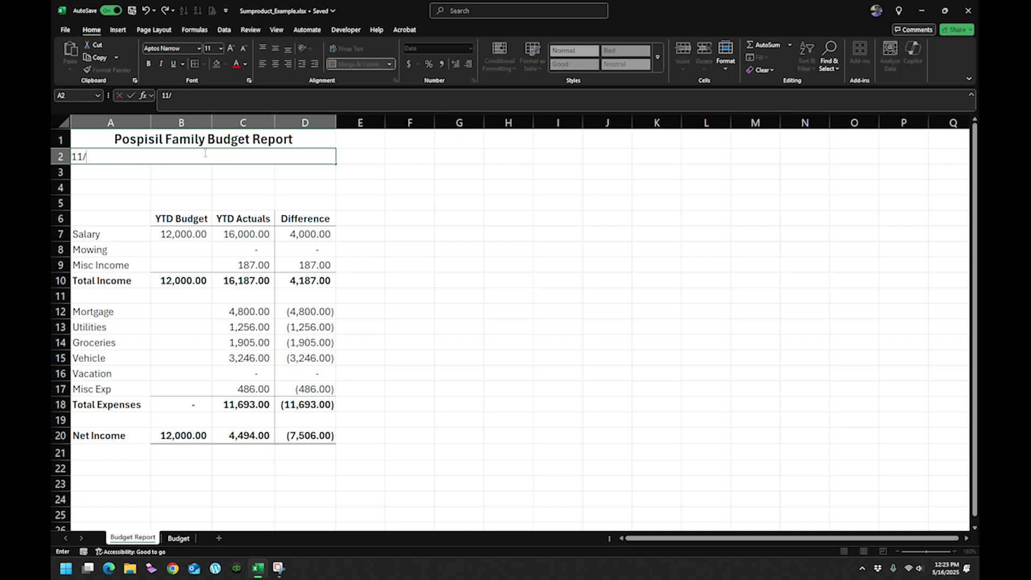
text(/1)
text(4/1945)
key(Return)
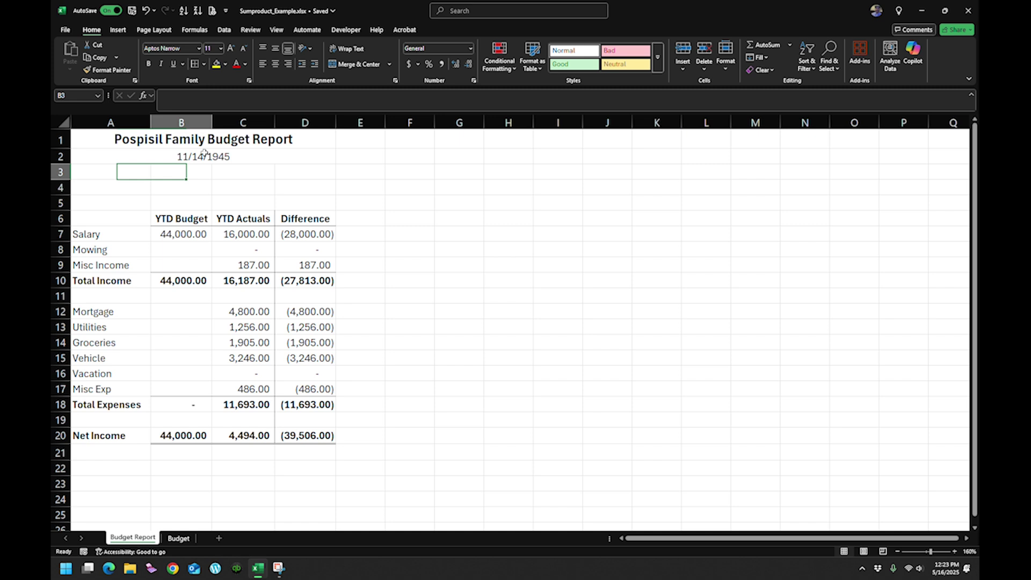
- Enter 4/30/2025, try the invalid 4/31/25, then undo back to 4/30/2025
click(204, 154)
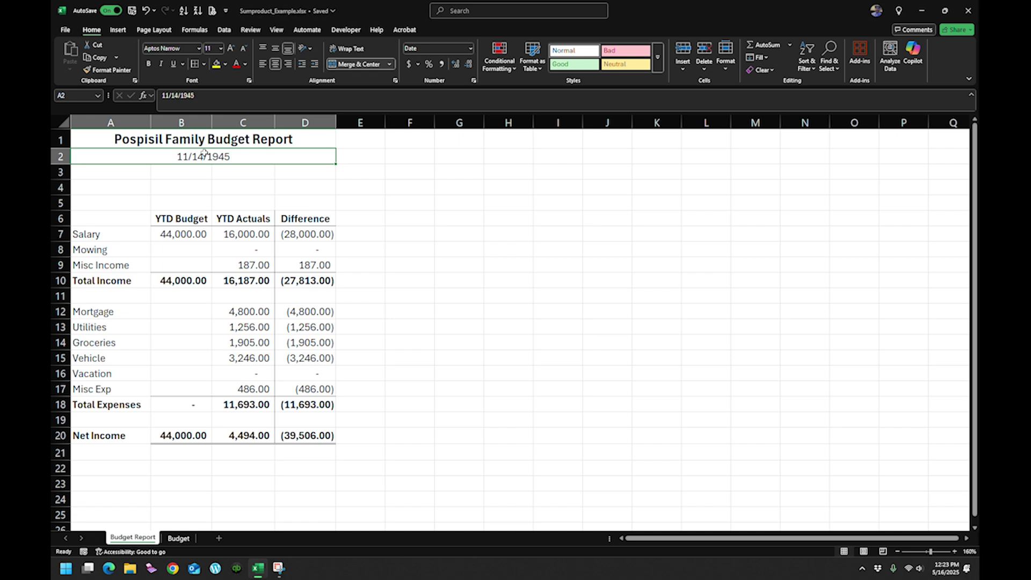
text(3)
key(BackSpace)
text(4/3)
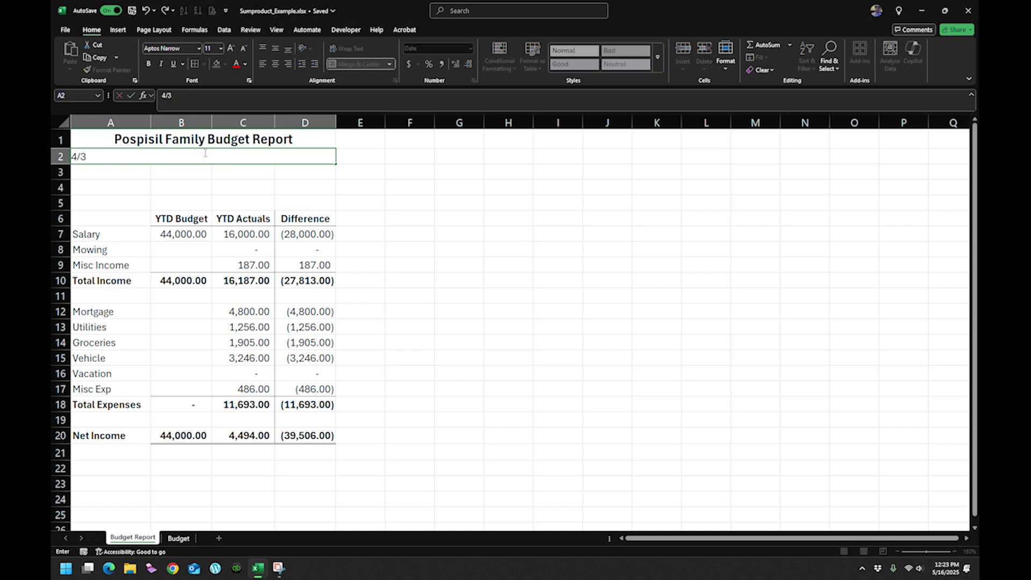
text(0/2025)
key(Return)
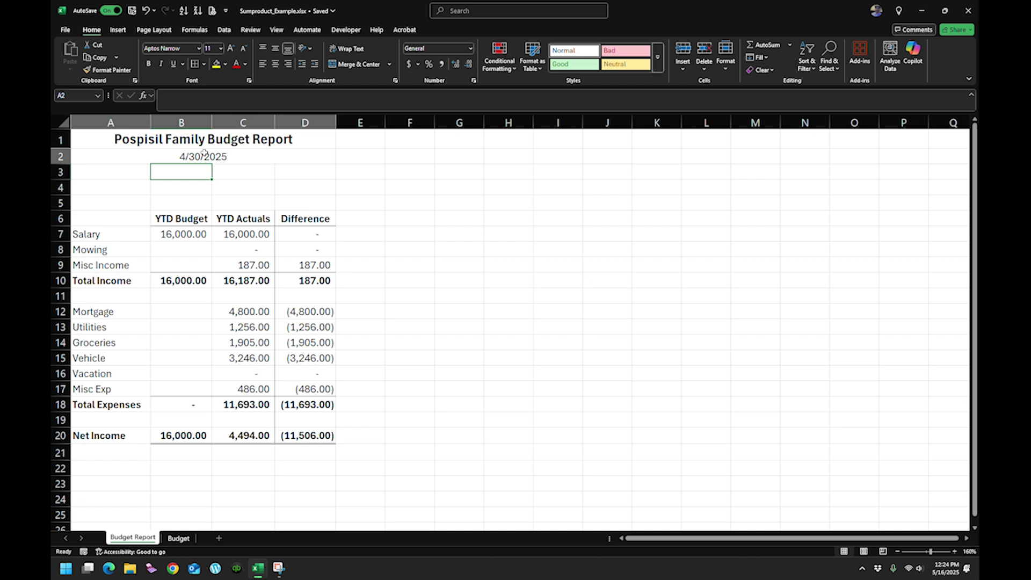
click(204, 155)
double_click(204, 154)
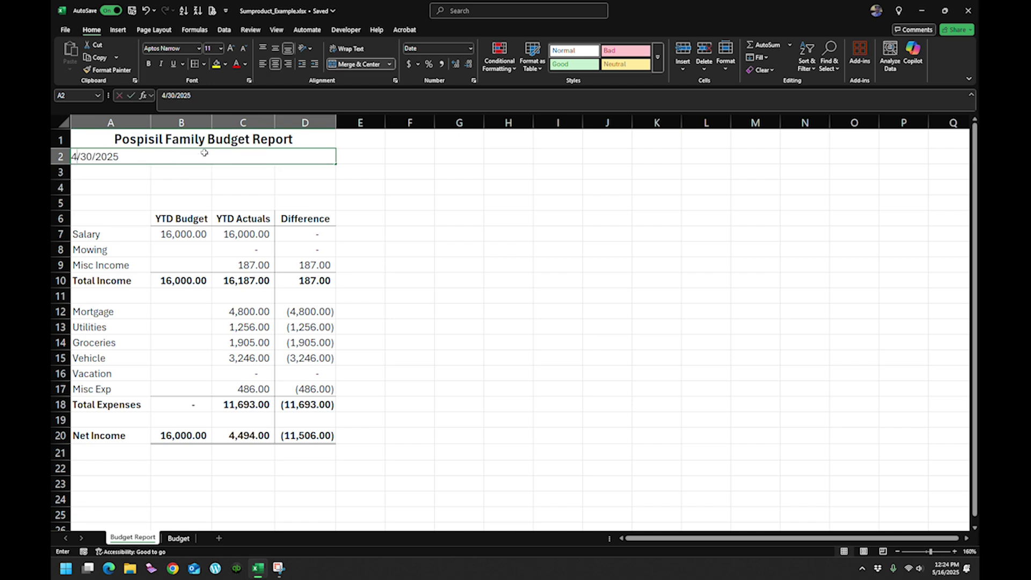
text(/31/25)
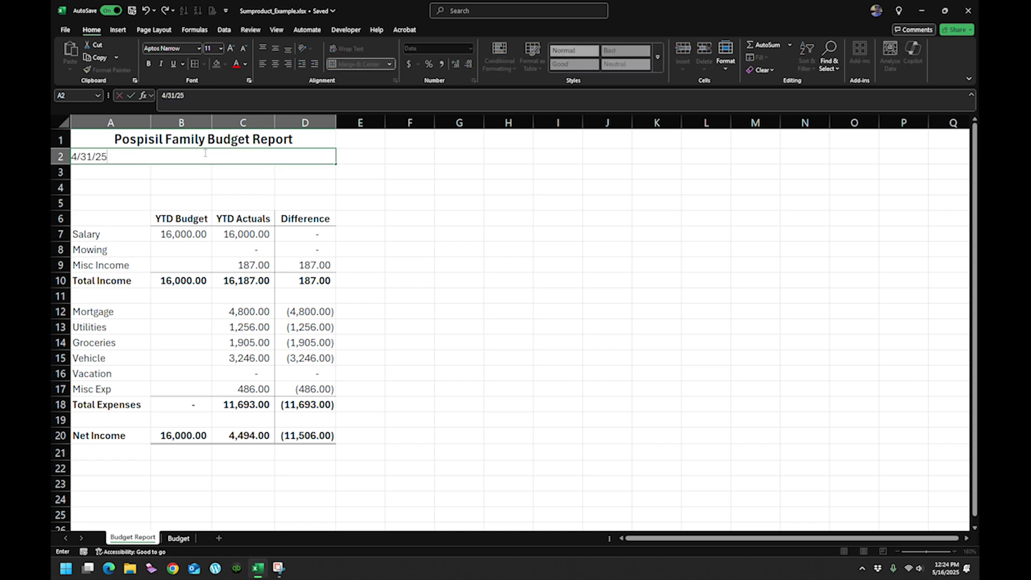
key(Return)
click(211, 154)
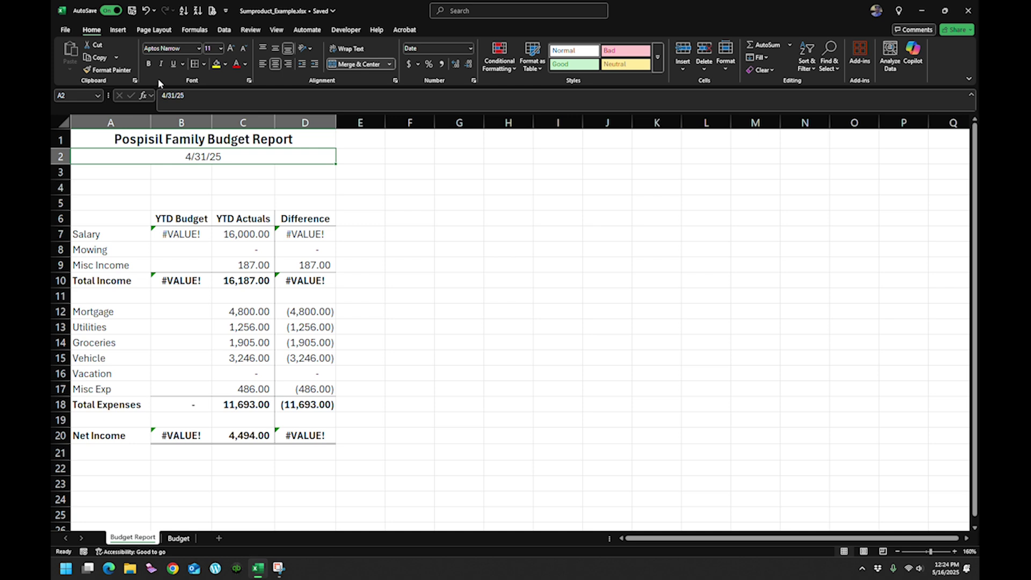
click(146, 10)
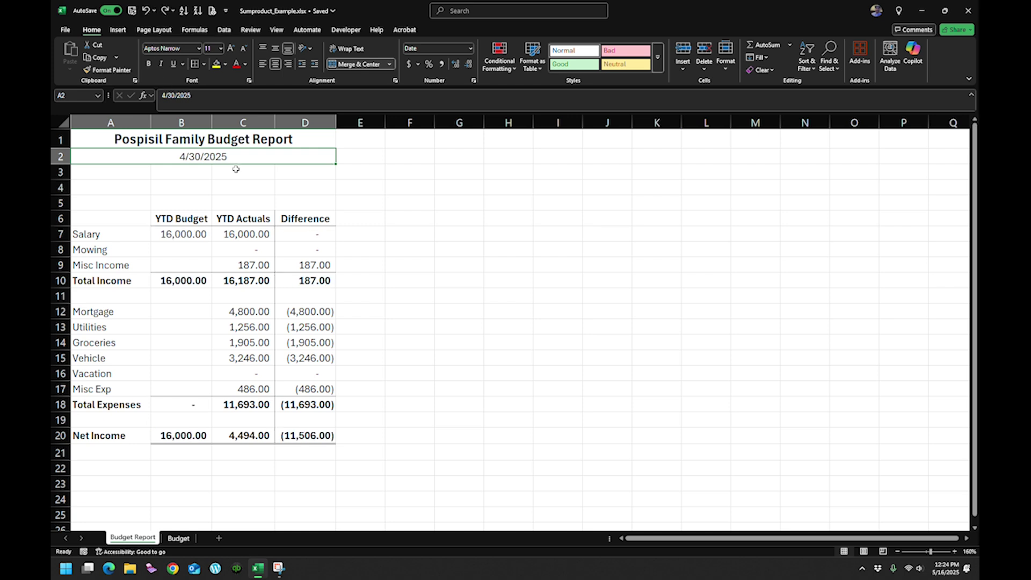
- Paste the Salary formula into B8:B9 so Mowing and Misc Income show 250.00 and 400.00
key(Down)
key(Down)
key(Down)
key(Down)
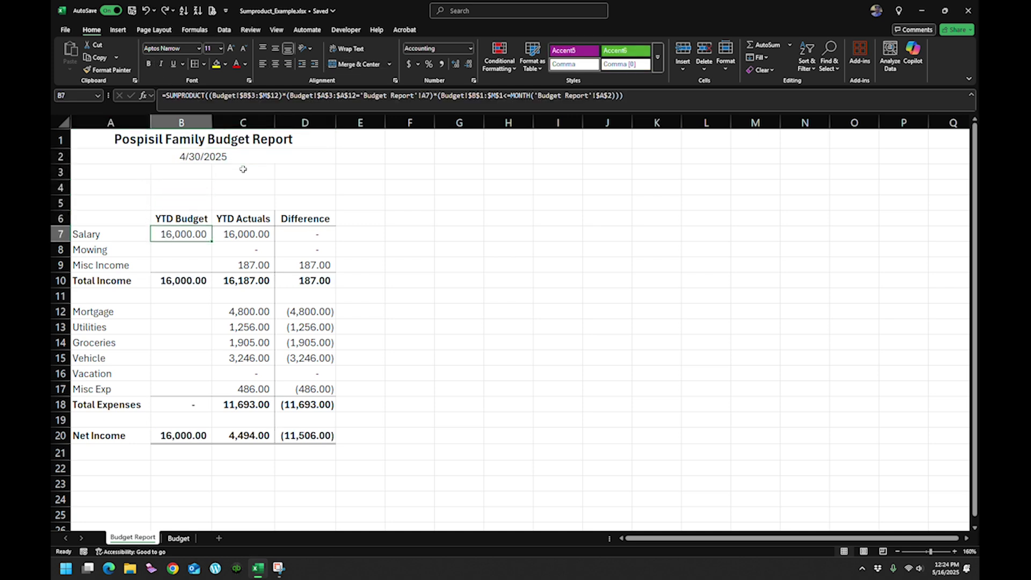
key(ctrl+c)
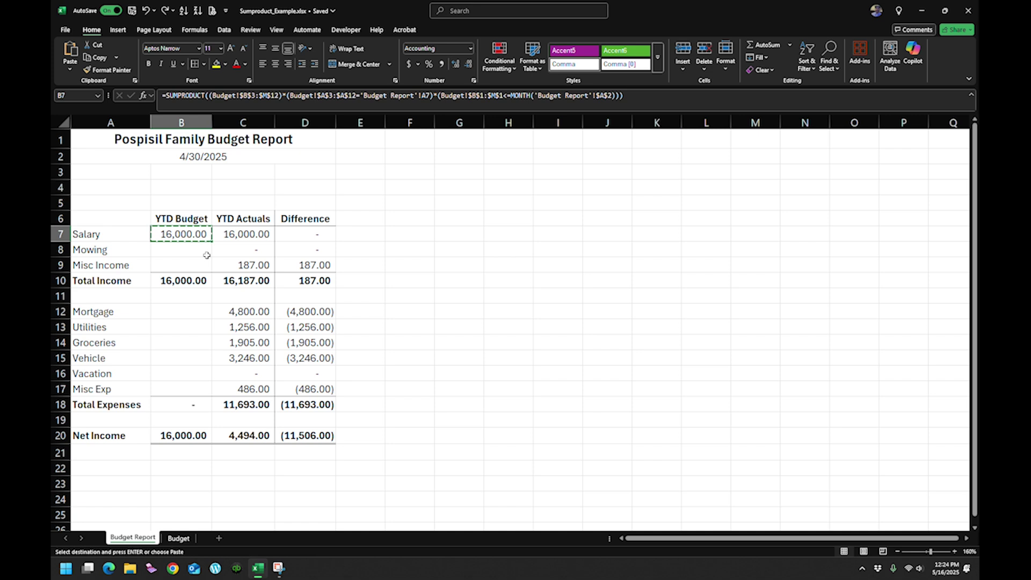
drag(188, 248, 189, 264)
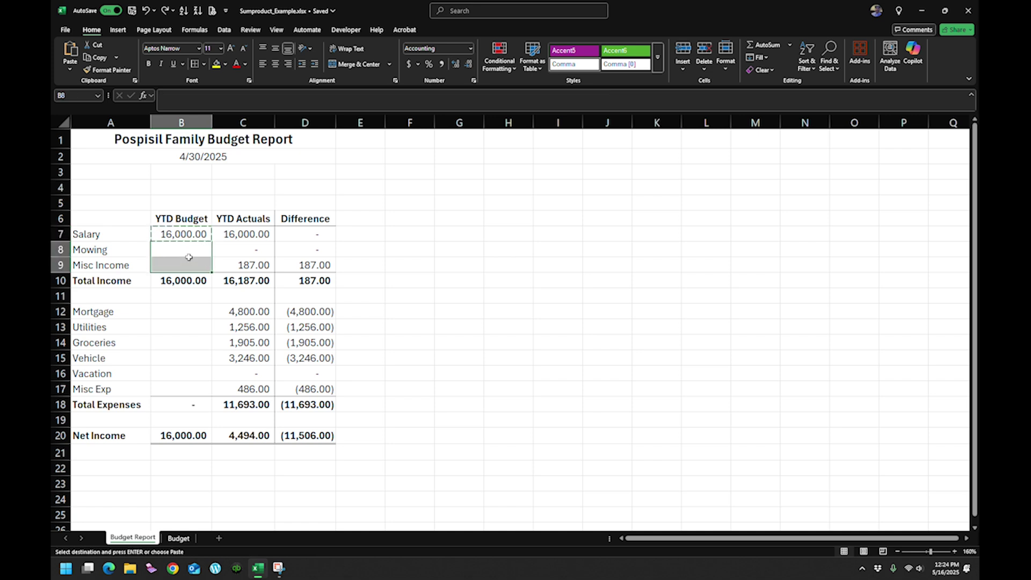
right_click(194, 251)
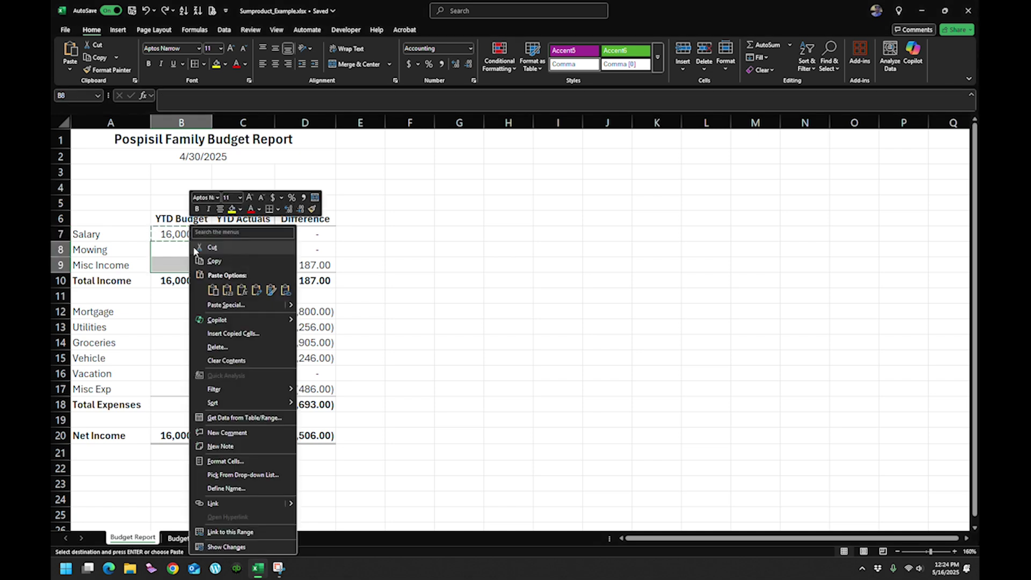
click(242, 291)
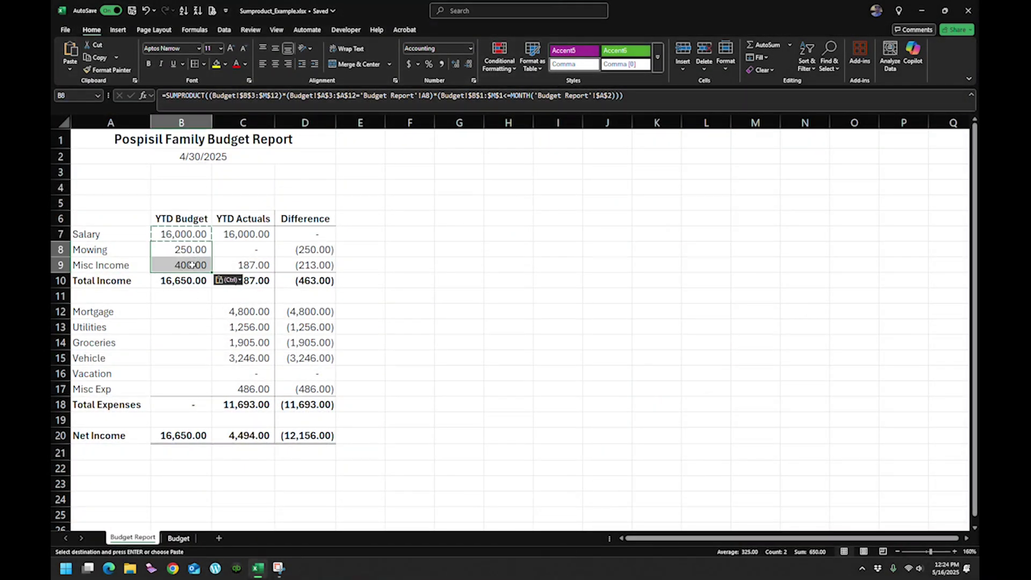
click(178, 255)
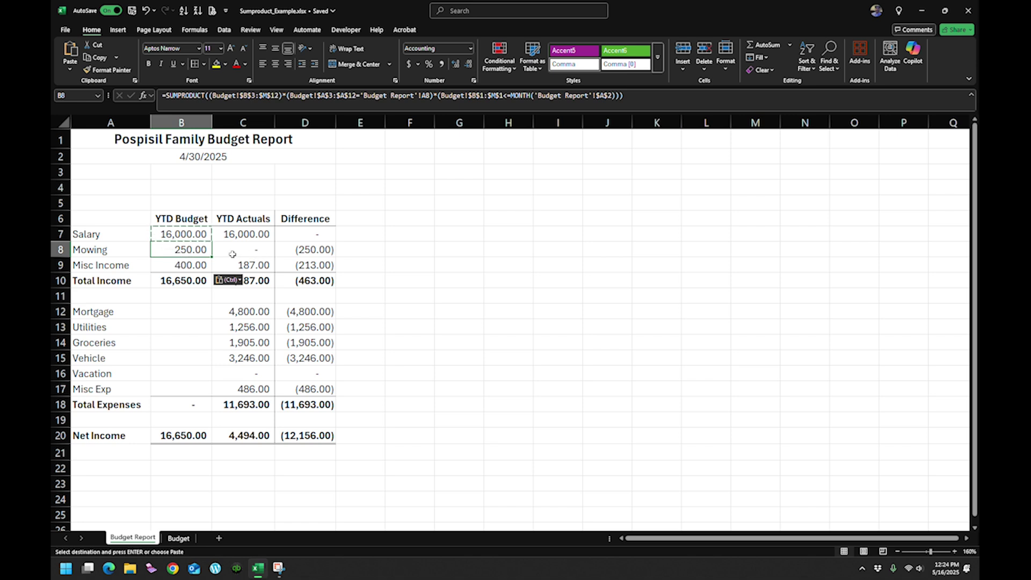
drag(181, 308, 188, 389)
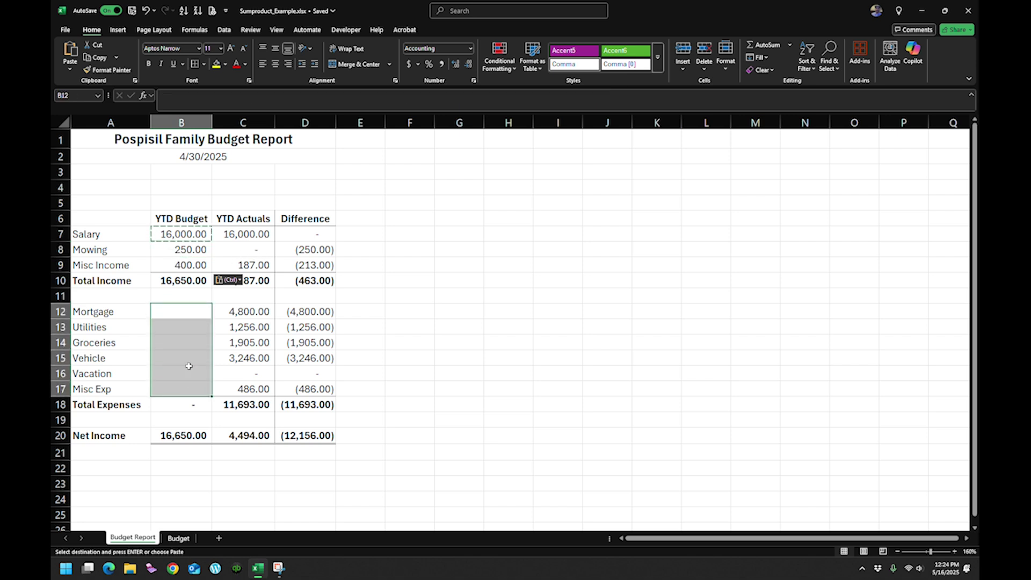
- Paste the formula into expense cells B12:B17, bringing Total Expenses budget to 8,275.00
right_click(184, 325)
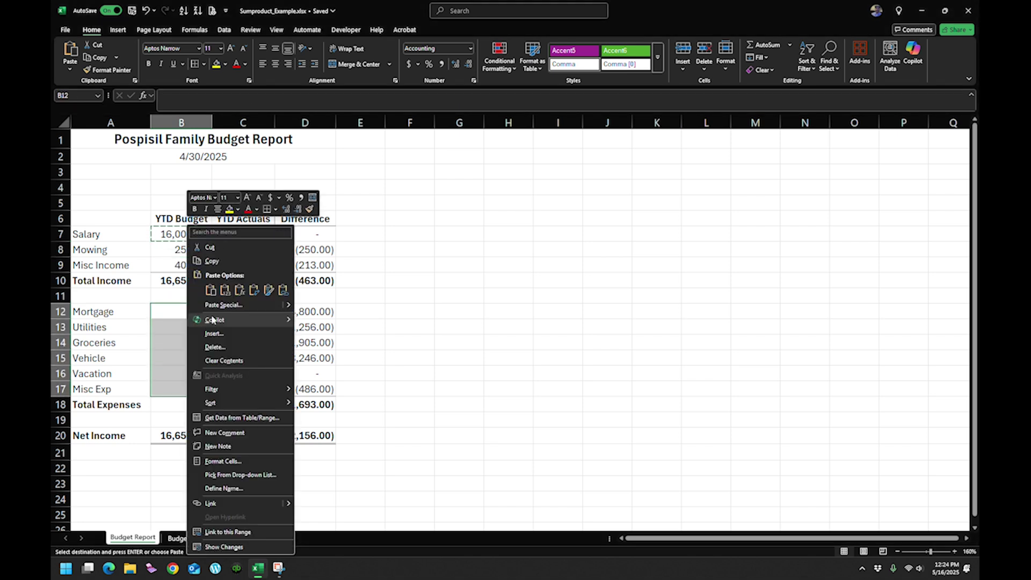
click(239, 290)
click(395, 318)
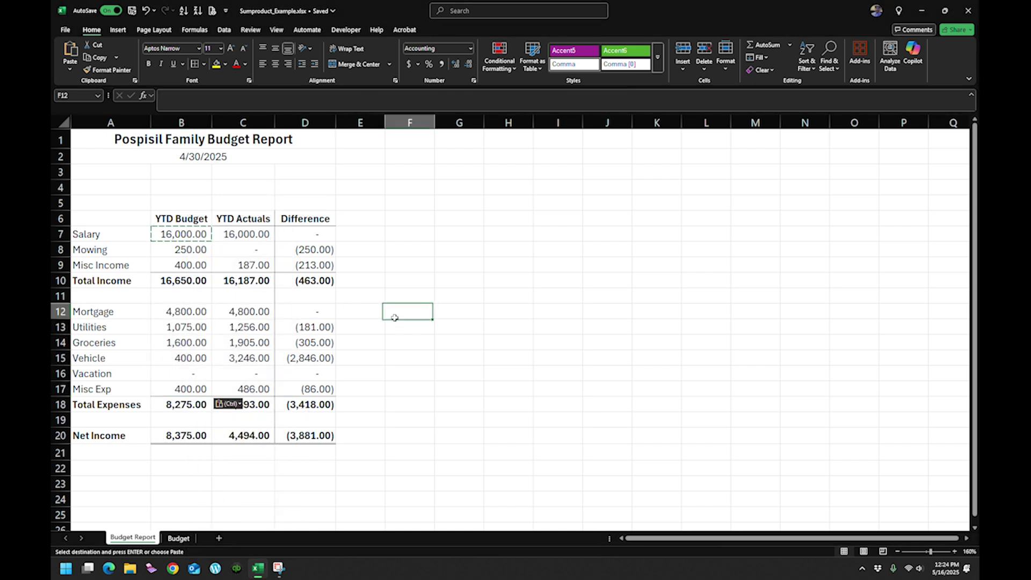
click(242, 465)
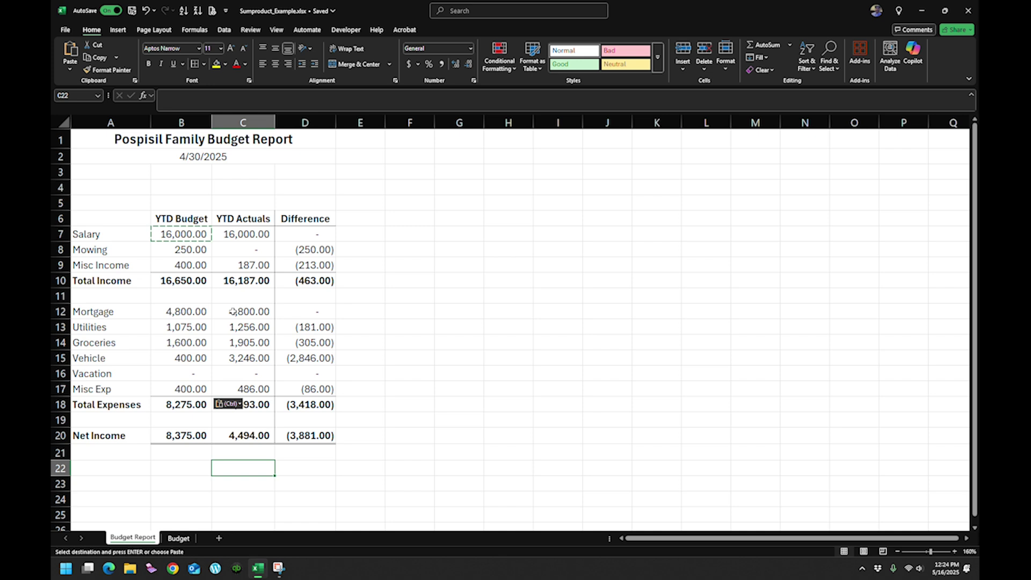
- Verify the Total Expenses sums, Net Income and expense actuals against the new budgets
click(237, 328)
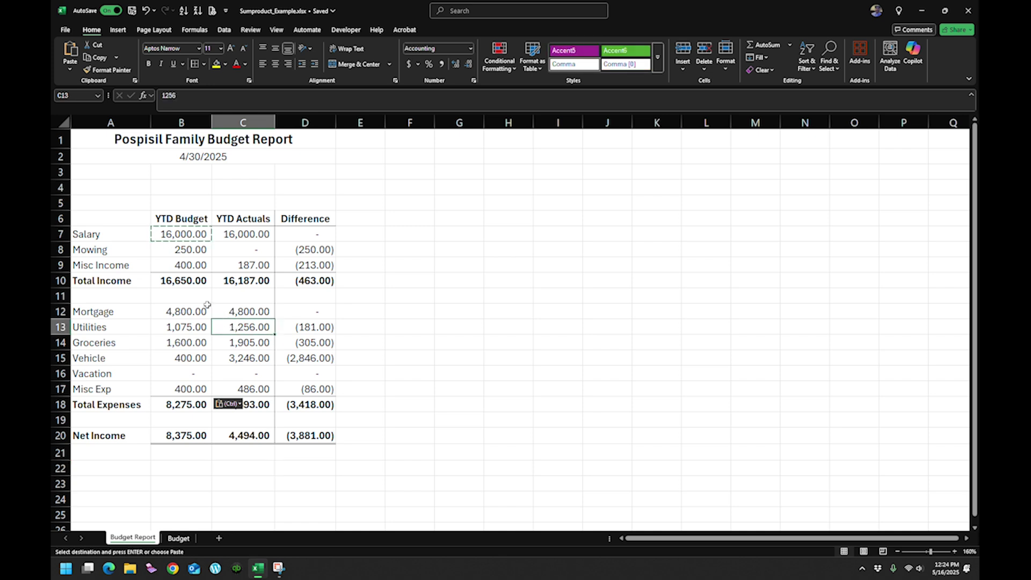
click(183, 405)
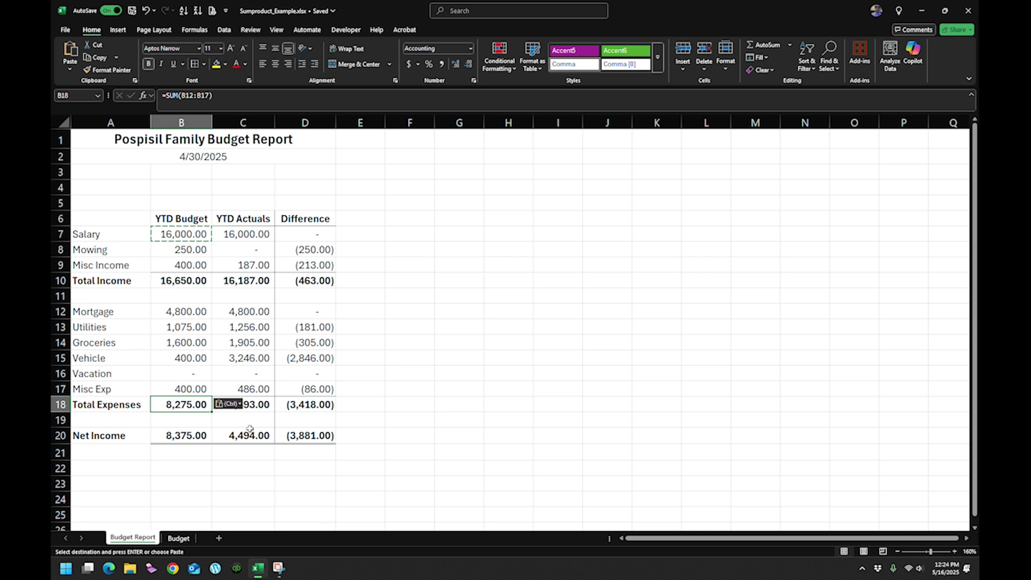
click(257, 402)
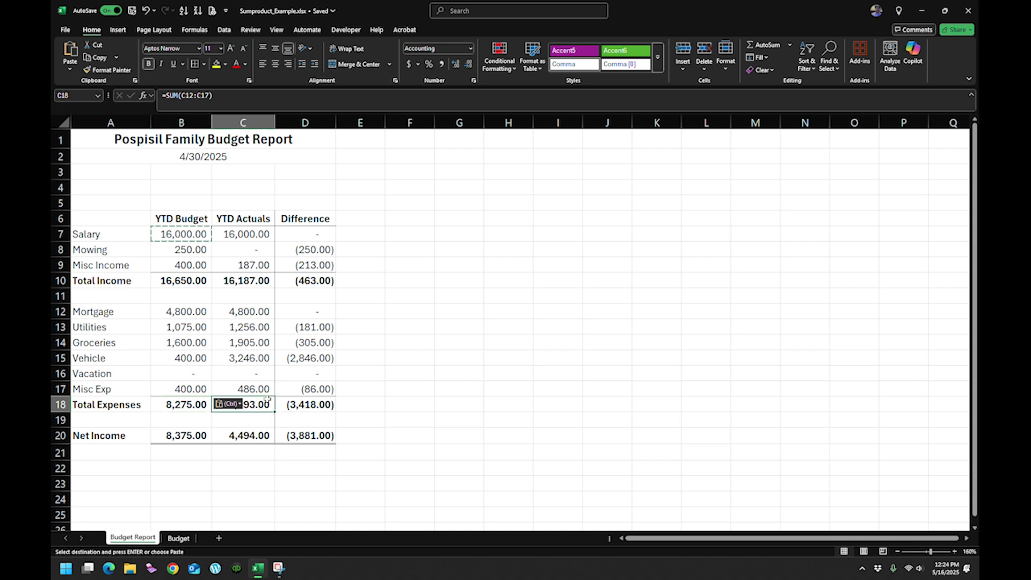
click(280, 470)
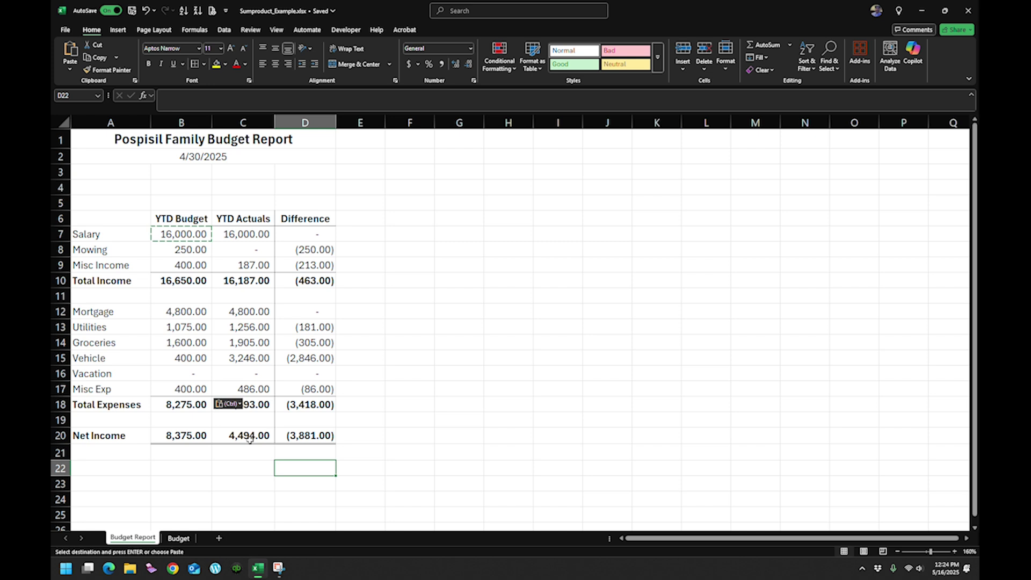
click(249, 440)
click(255, 359)
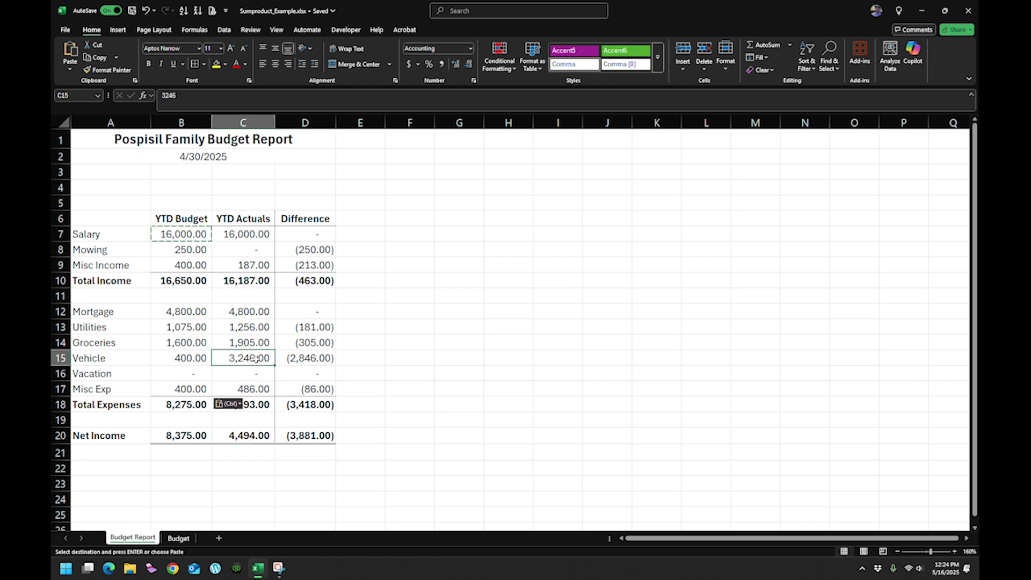